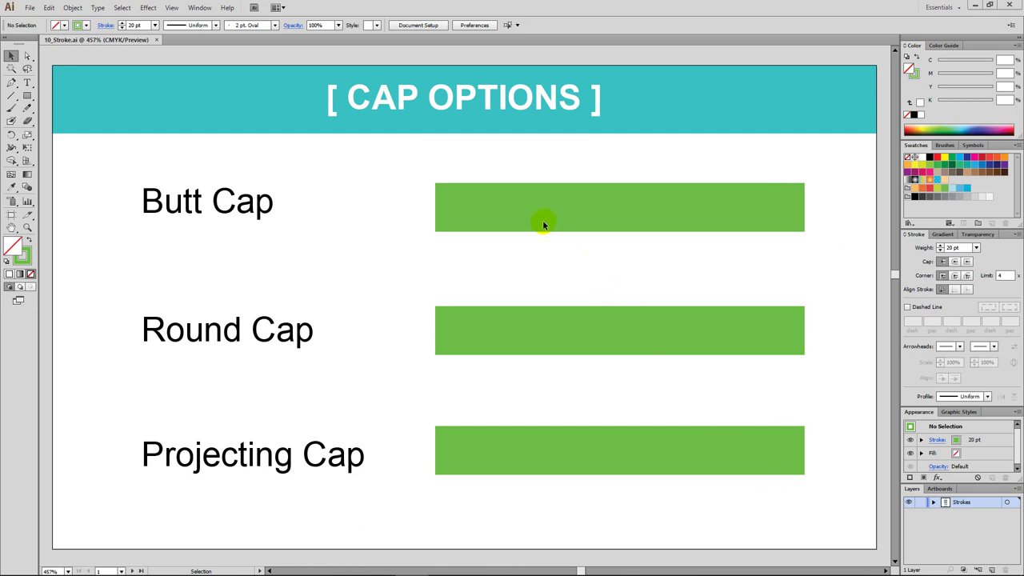
Marquee-select the 20 pt green Butt Cap bar's path.
{"action": "left_click_drag", "start_coordinate": [623, 152], "coordinate": [696, 274]}
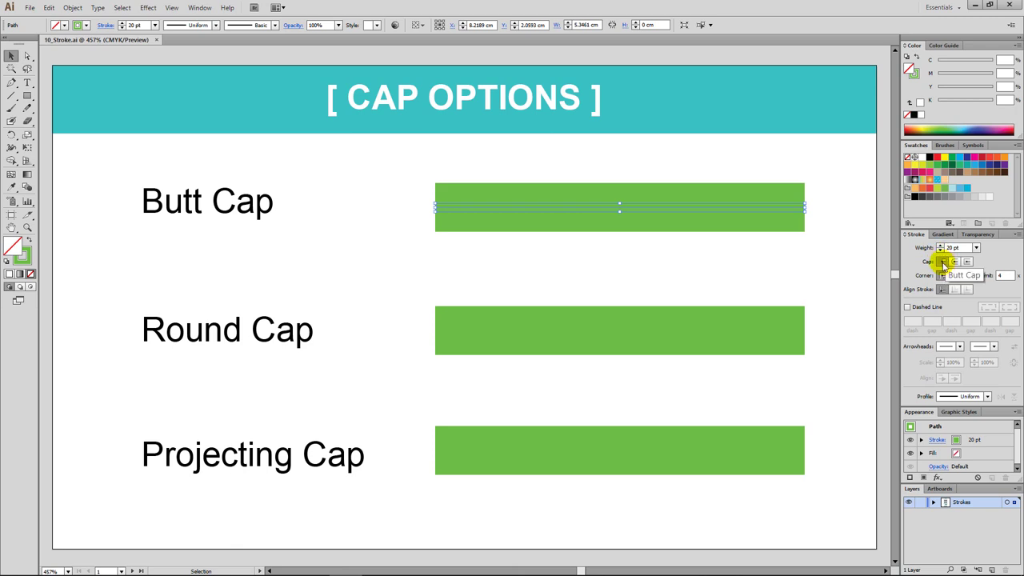
Apply Butt Cap to the top bar and Round Cap to the middle bar.
{"action": "left_click", "coordinate": [942, 262]}
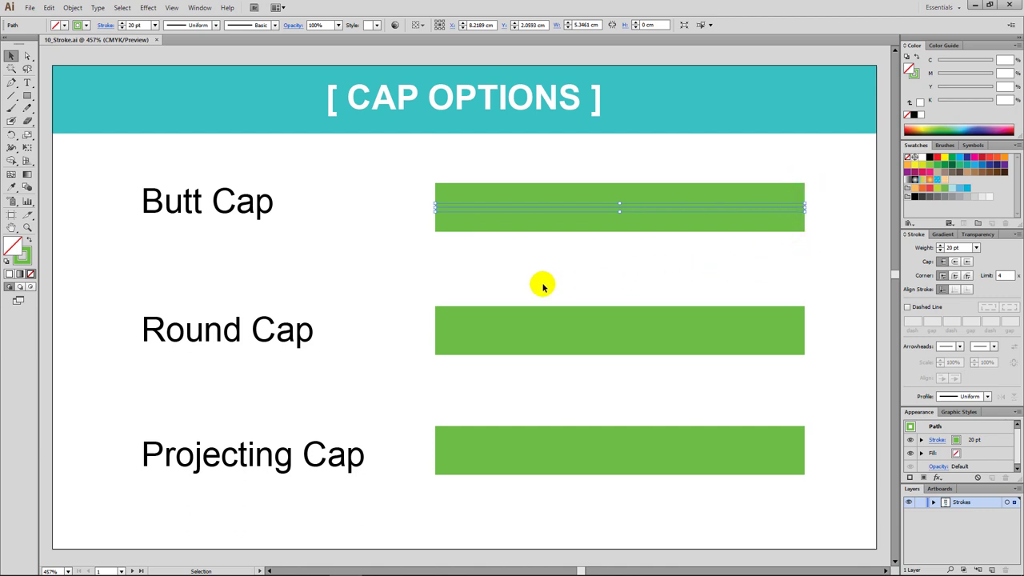
{"action": "left_click_drag", "start_coordinate": [547, 281], "coordinate": [622, 374]}
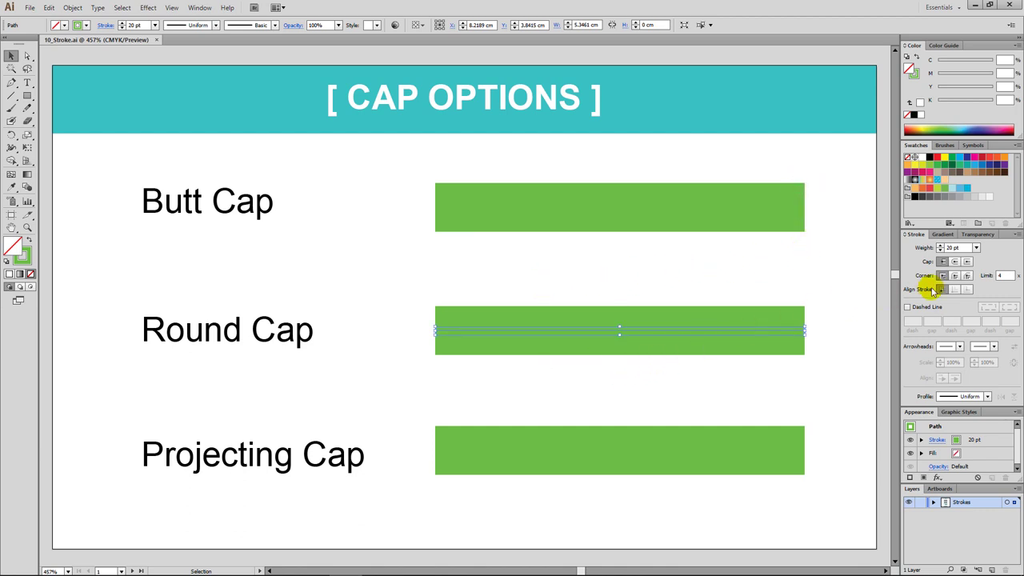
{"action": "left_click", "coordinate": [954, 263]}
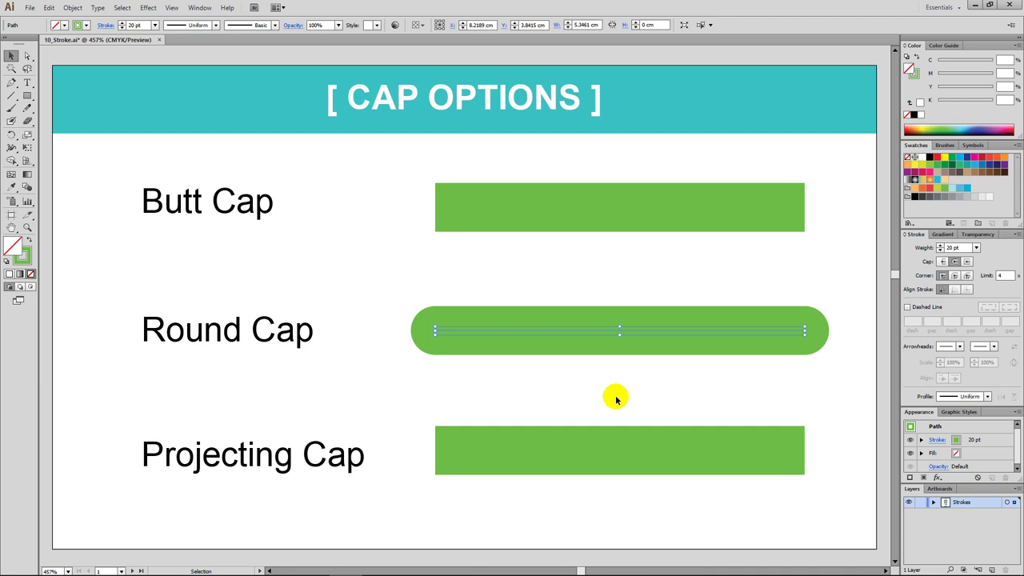
{"action": "left_click", "coordinate": [663, 470]}
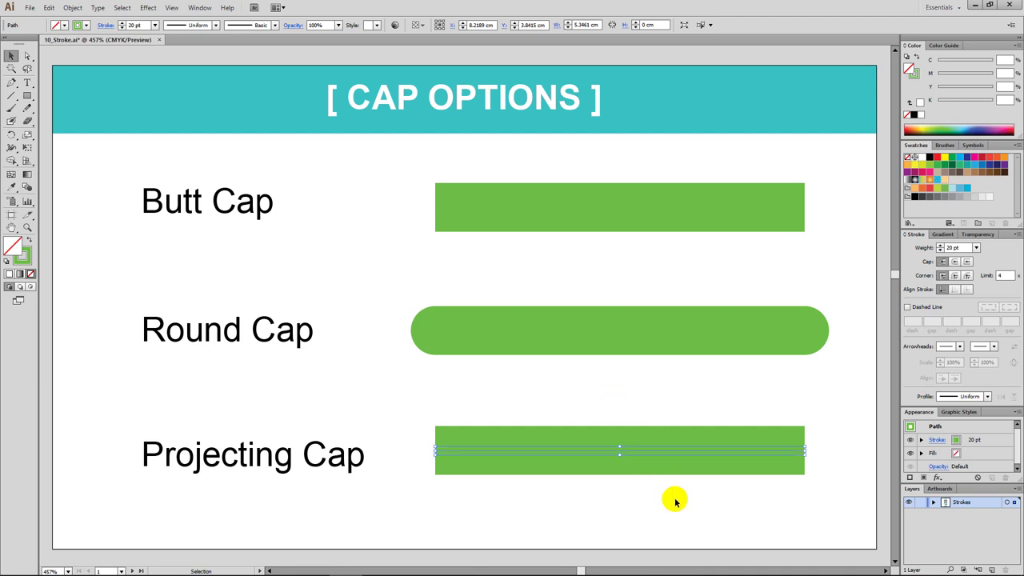
Apply Projecting Cap to the bottom bar, then deselect everything.
{"action": "left_click", "coordinate": [968, 263]}
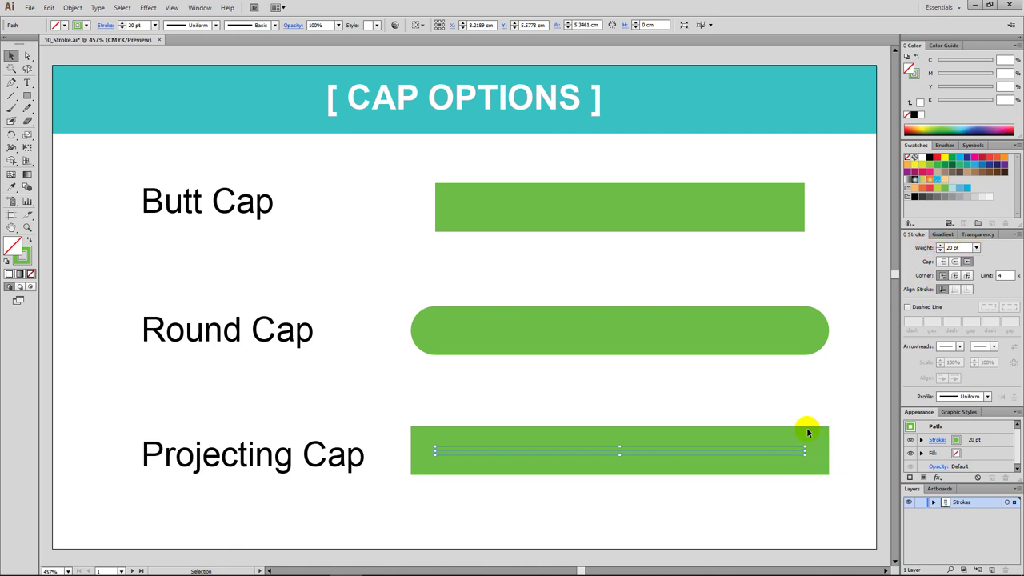
{"action": "key", "text": "ctrl+shift+a"}
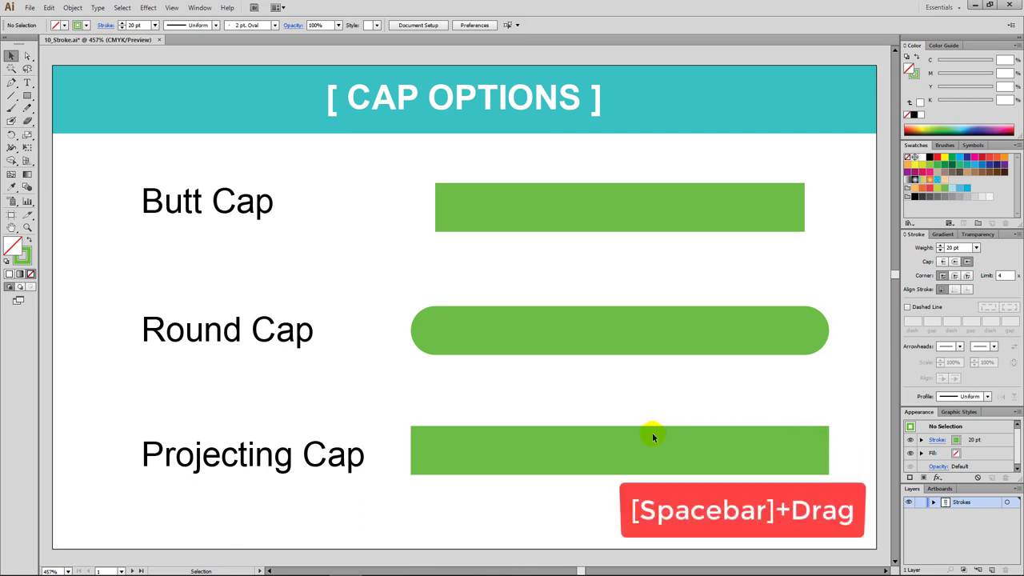
Fit the Corner Options artboard in the window and select the Miter Join square.
{"action": "mouse_move", "coordinate": [665, 453]}
{"action": "left_mouse_down"}
{"action": "mouse_move", "coordinate": [651, 364]}
{"action": "mouse_move", "coordinate": [653, 185]}
{"action": "mouse_move", "coordinate": [706, 178]}
{"action": "mouse_move", "coordinate": [712, 166]}
{"action": "left_mouse_up"}
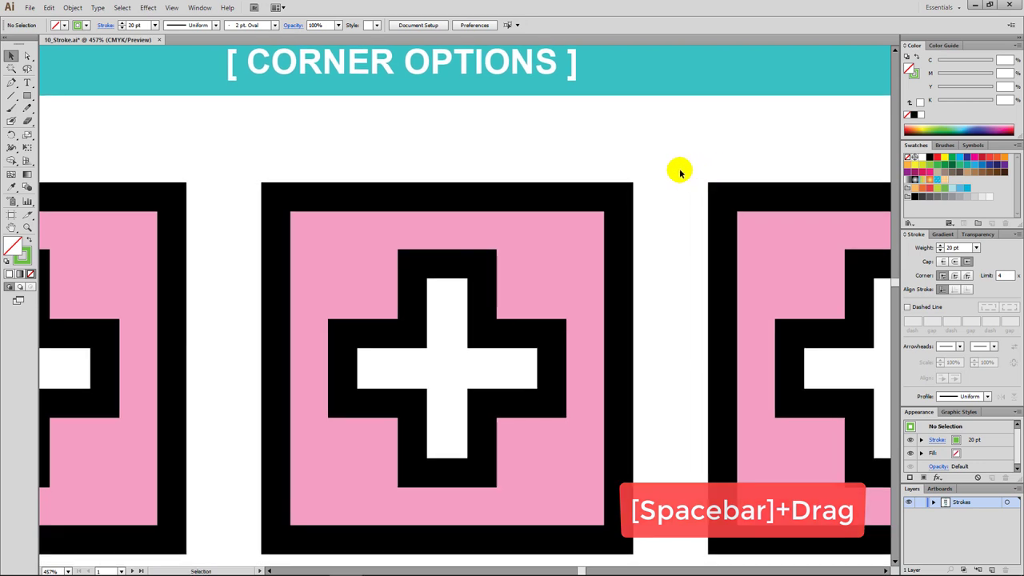
{"action": "key", "text": "ctrl+0"}
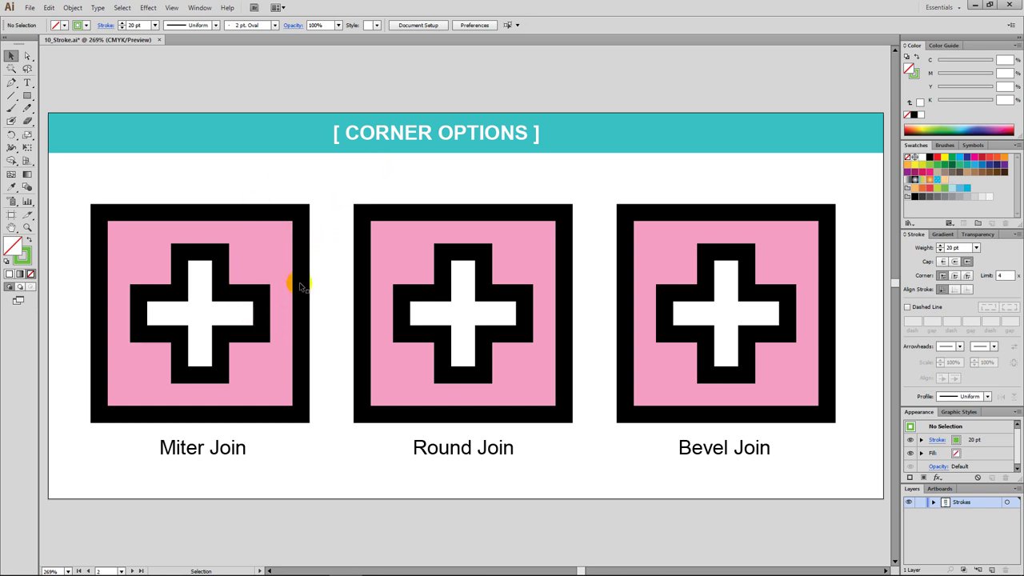
{"action": "left_click_drag", "start_coordinate": [253, 185], "coordinate": [272, 273]}
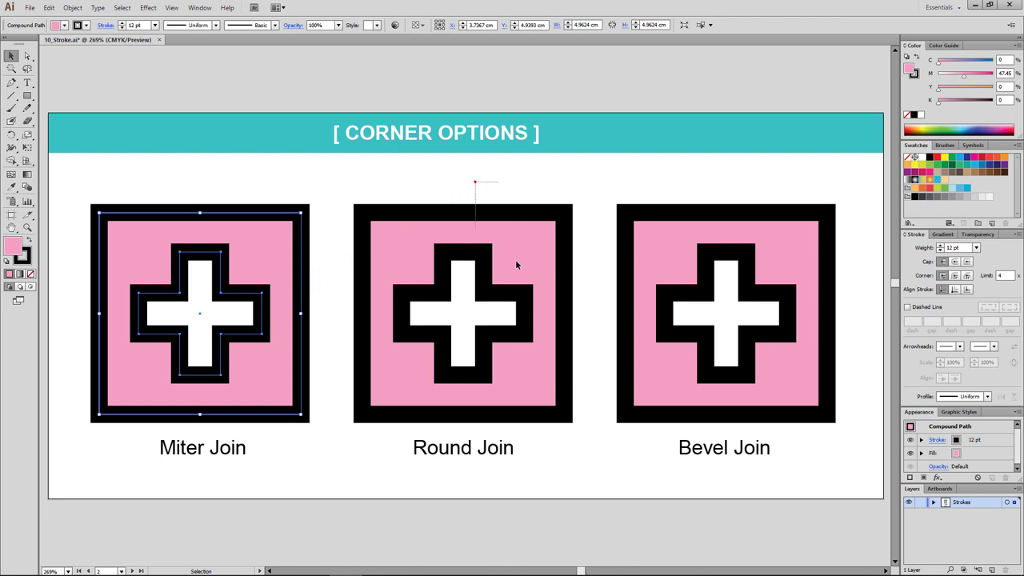
Apply Round Join to the middle square and Bevel Join to the right square.
{"action": "left_click", "coordinate": [521, 273]}
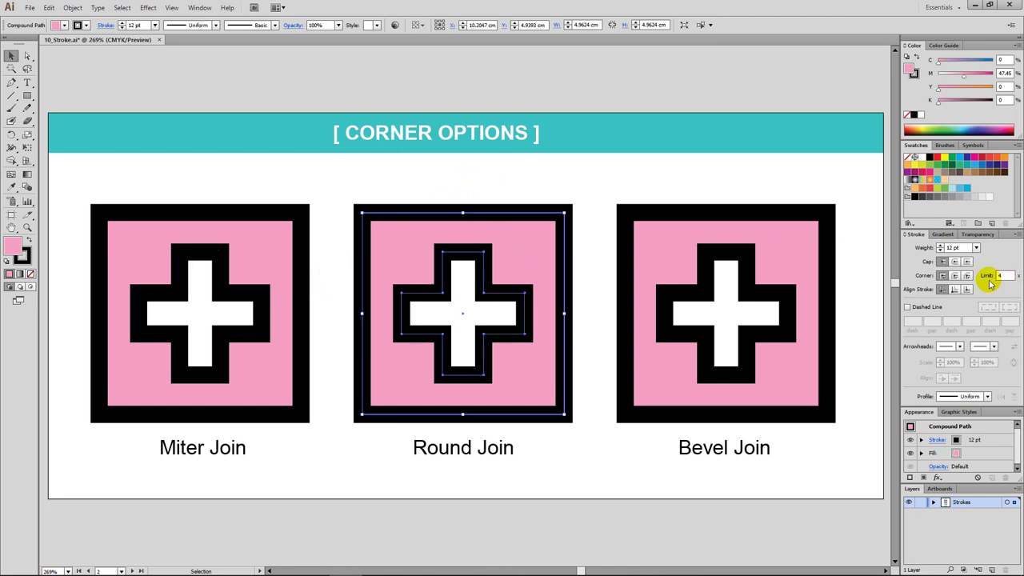
{"action": "left_click", "coordinate": [955, 276]}
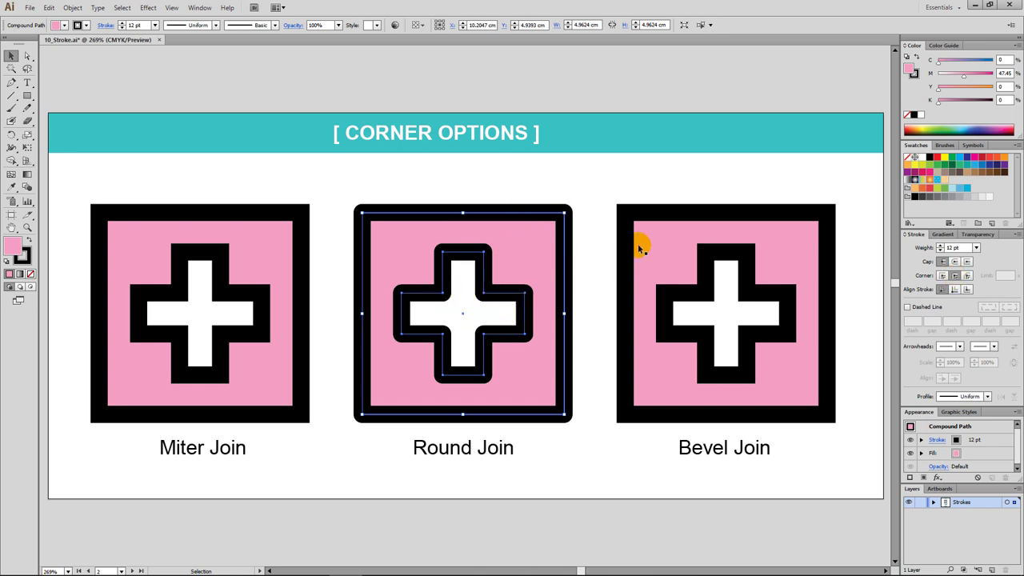
{"action": "left_click", "coordinate": [757, 256]}
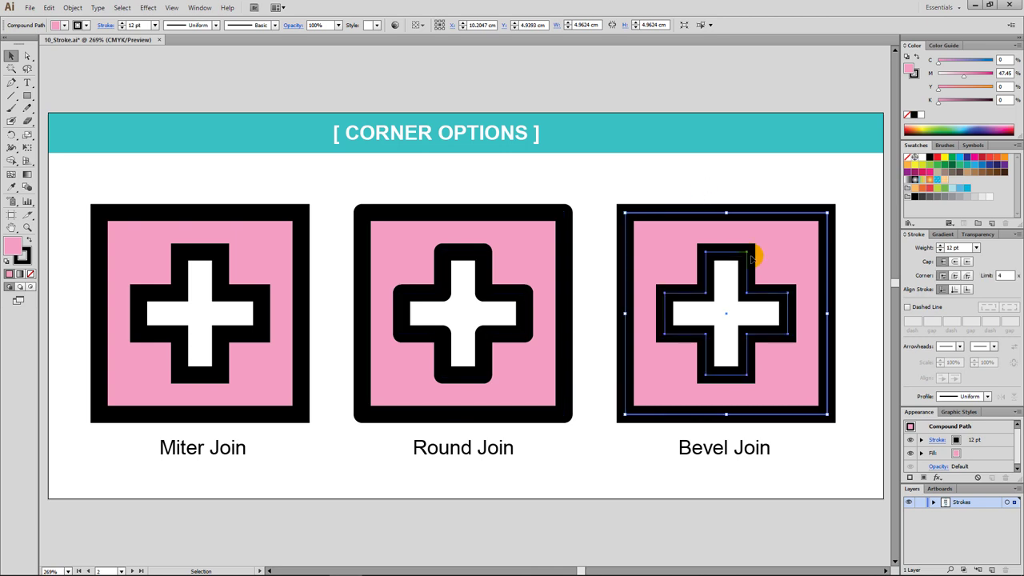
{"action": "left_click", "coordinate": [967, 275]}
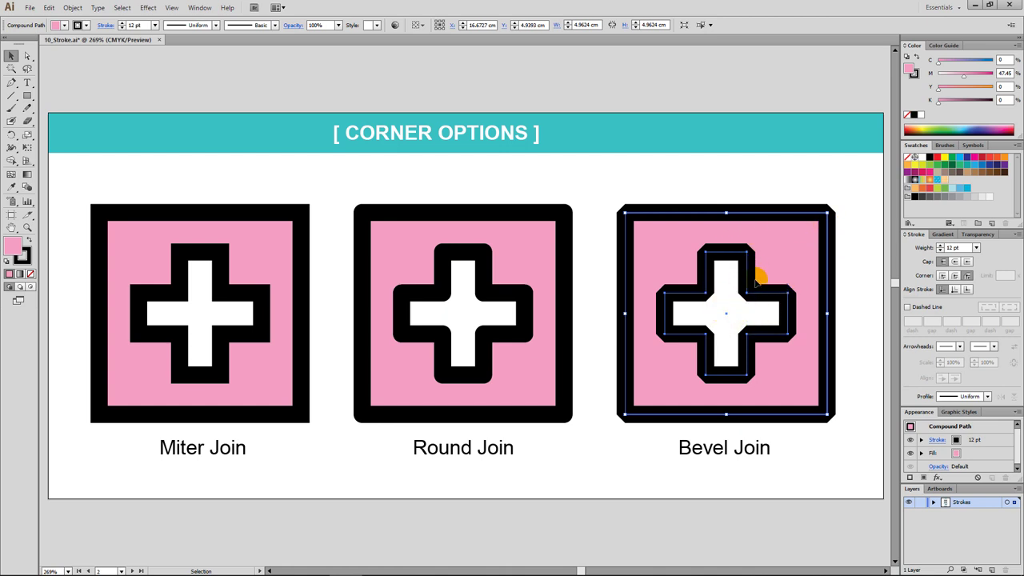
{"action": "key", "text": "ctrl+shift+a"}
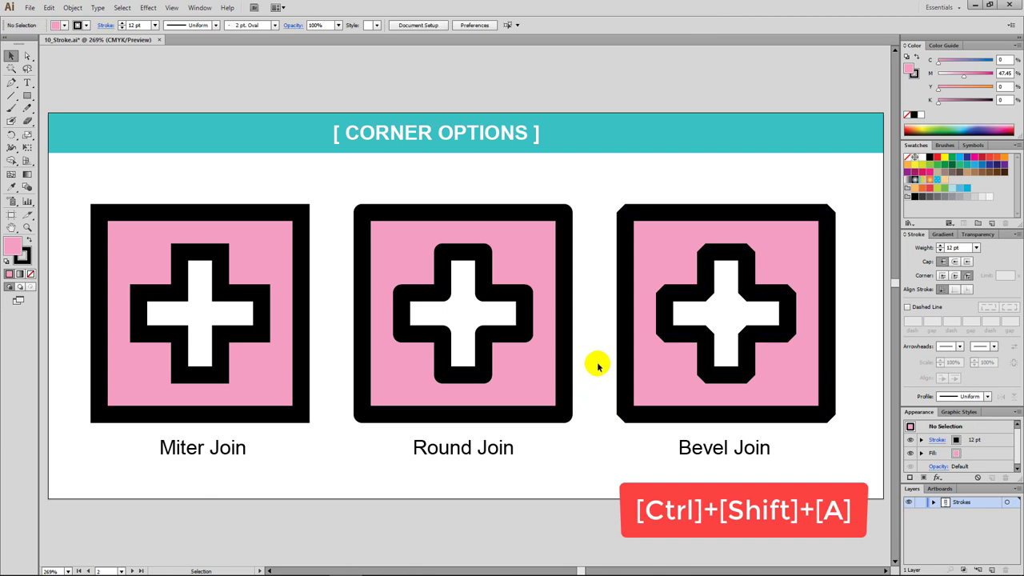
{"action": "key", "text": "space"}
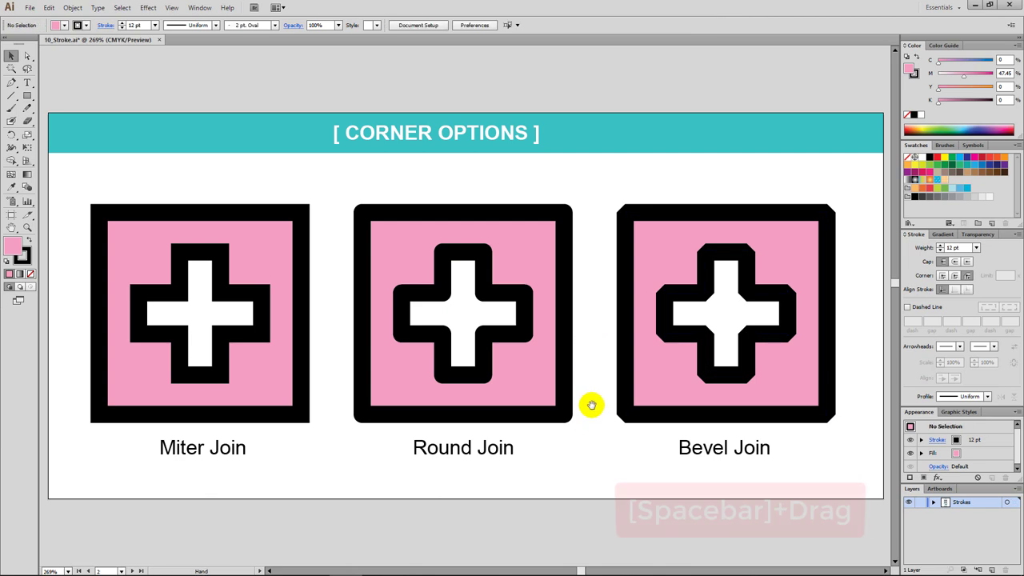
Fit the Align Stroke Options artboard in view and select the centre-aligned first G.
{"action": "mouse_move", "coordinate": [589, 405]}
{"action": "left_mouse_down"}
{"action": "mouse_move", "coordinate": [578, 253]}
{"action": "mouse_move", "coordinate": [613, 238]}
{"action": "left_mouse_up"}
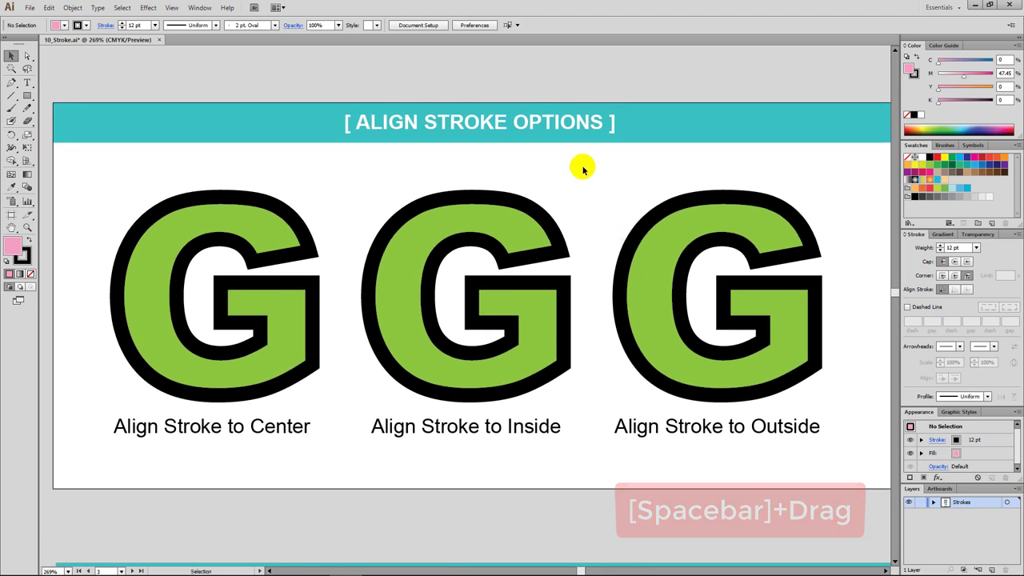
{"action": "key", "text": "ctrl+0"}
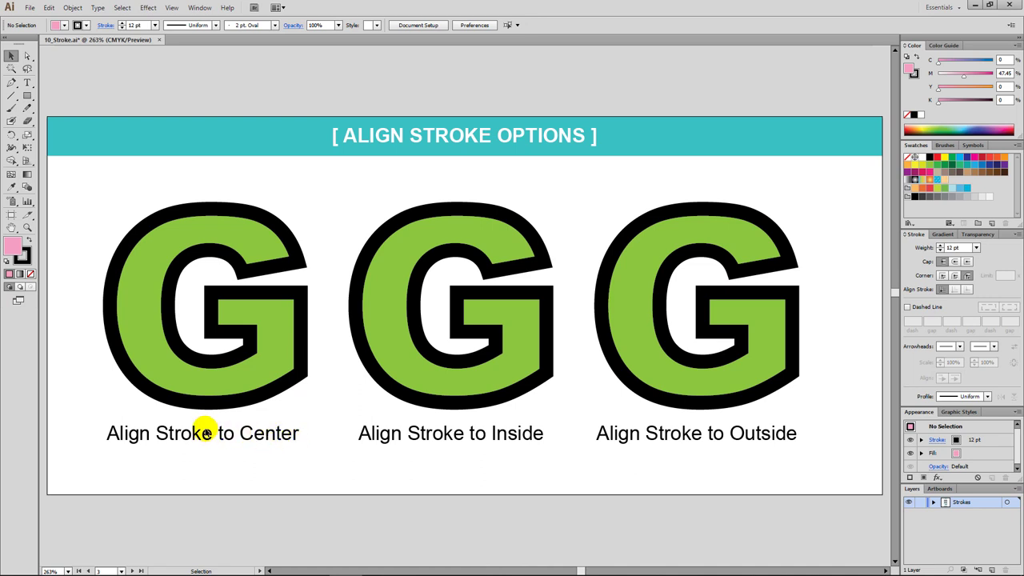
{"action": "left_click", "coordinate": [239, 367]}
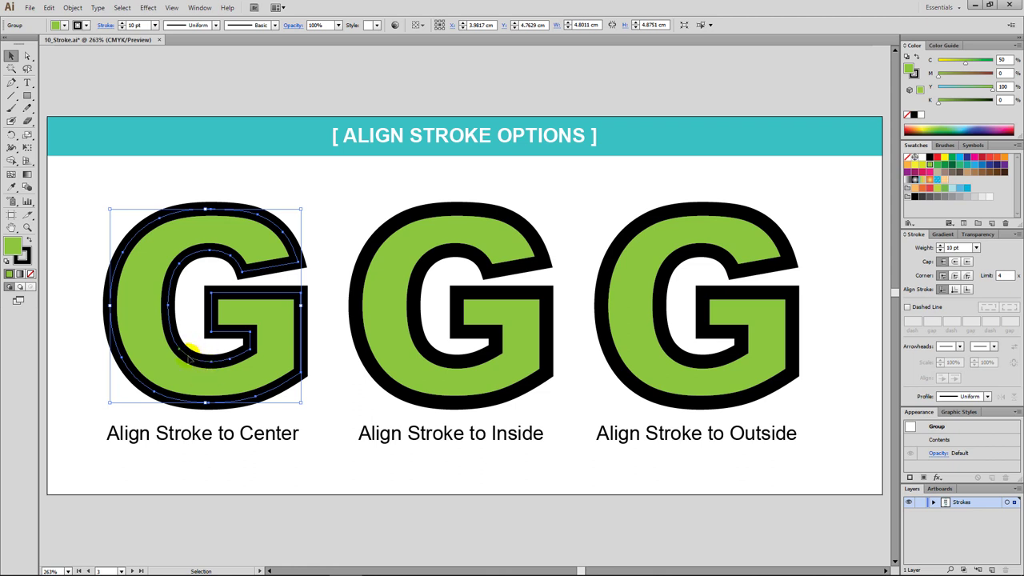
Align the middle G's stroke to inside and the right G's stroke to outside, then deselect.
{"action": "left_click_drag", "start_coordinate": [494, 189], "coordinate": [480, 280]}
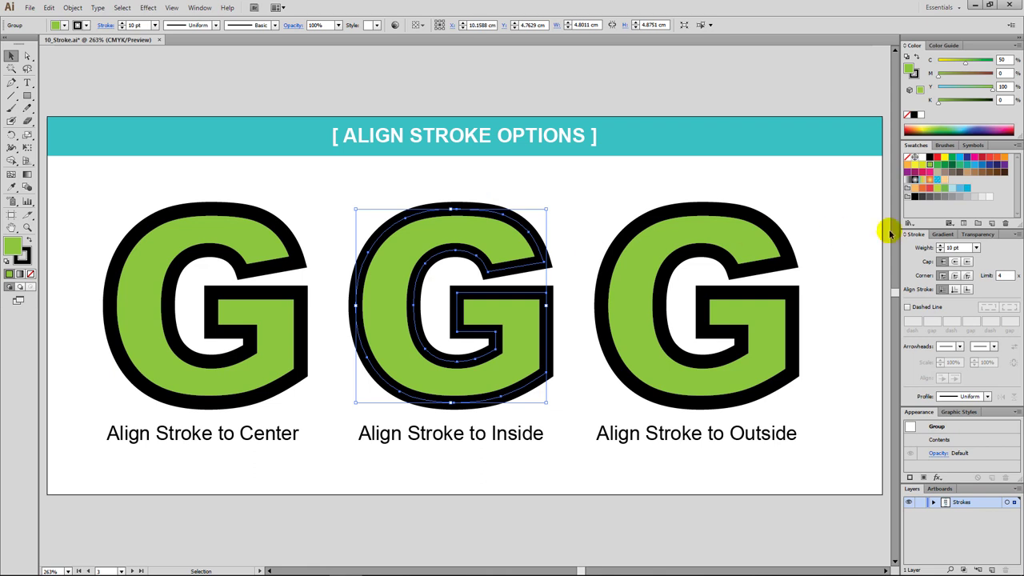
{"action": "left_click", "coordinate": [953, 289]}
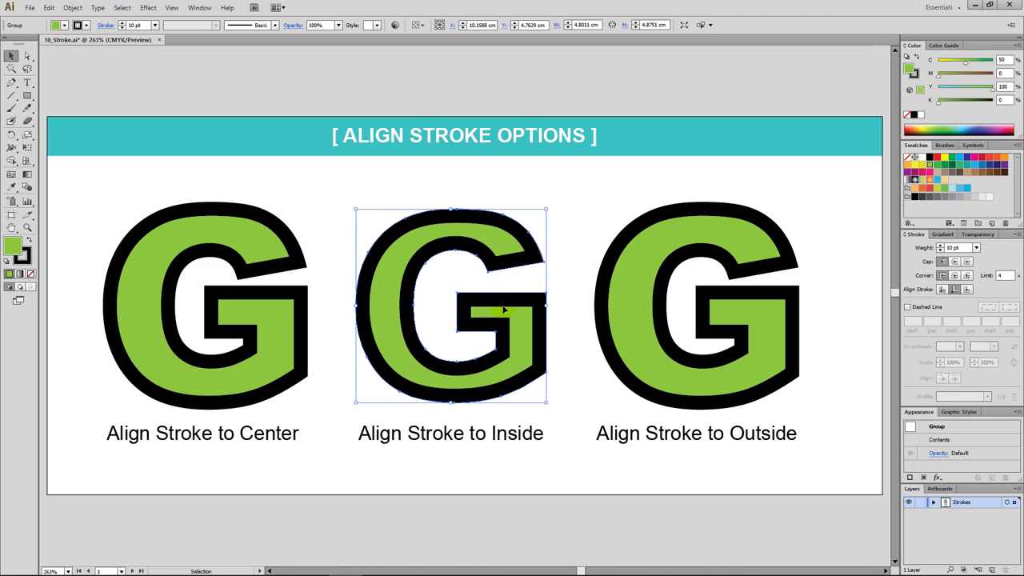
{"action": "left_click", "coordinate": [744, 323]}
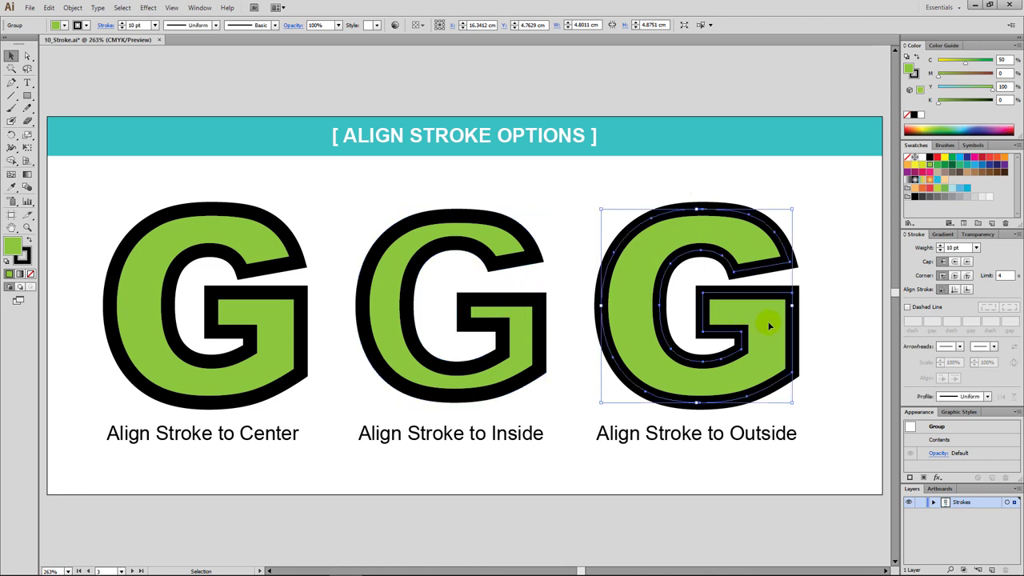
{"action": "left_click", "coordinate": [969, 291]}
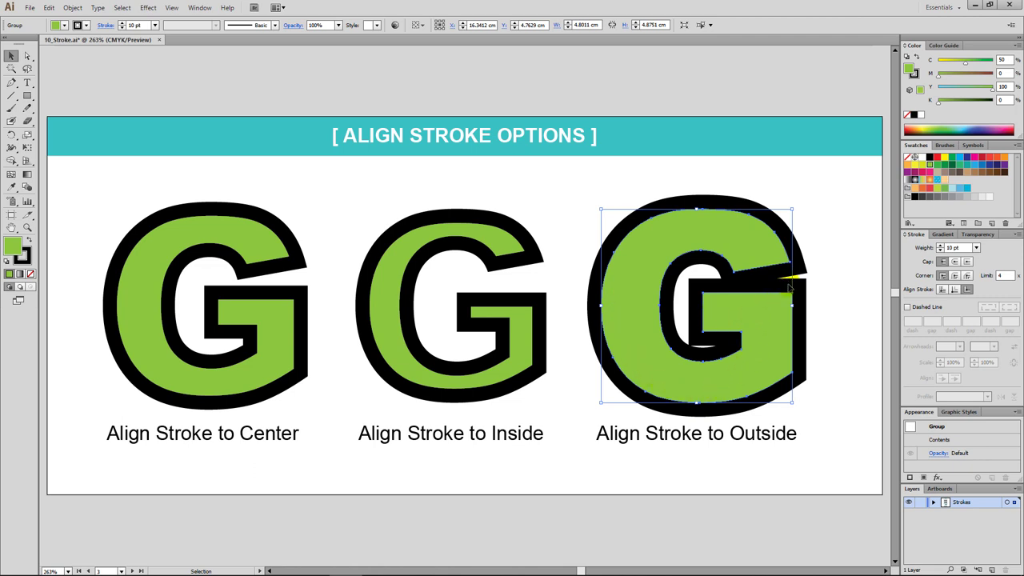
{"action": "key", "text": "ctrl+shift+a"}
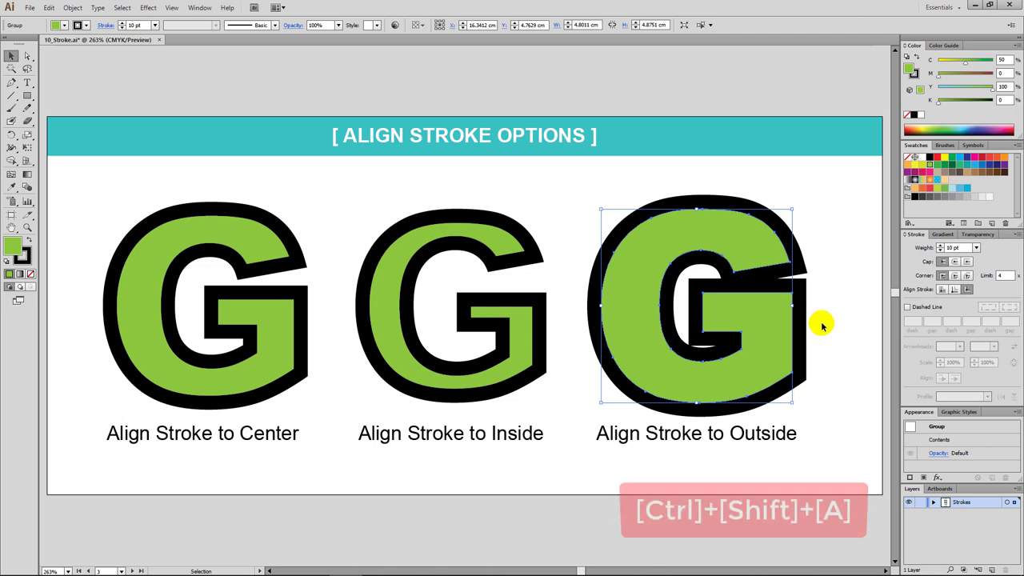
{"action": "key", "text": "ctrl+shift+a"}
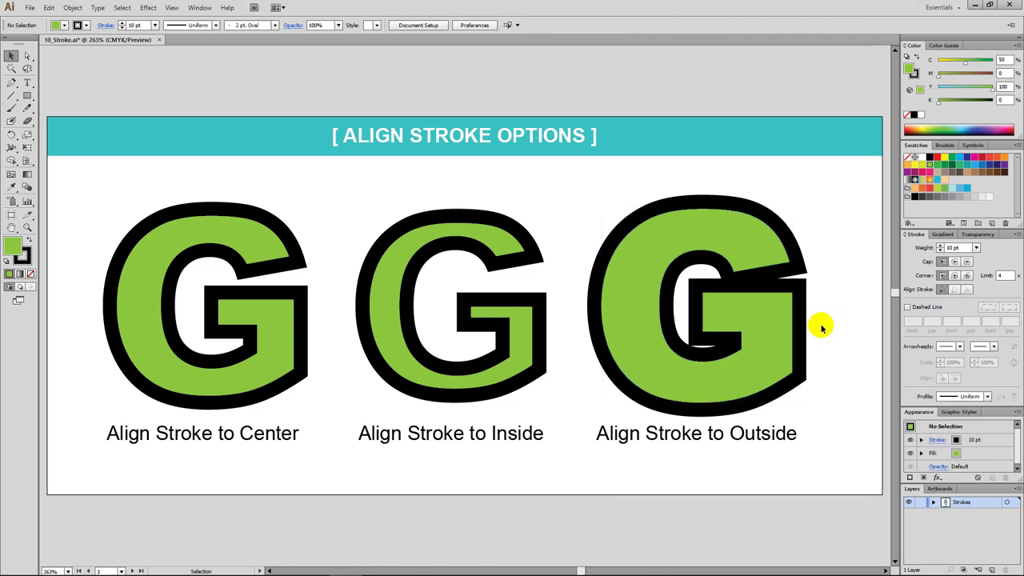
{"action": "left_click_drag", "start_coordinate": [822, 353], "coordinate": [819, 194]}
Pan to the Dashed Line & Arrowheads artboard and fit it in the window.
{"action": "left_click_drag", "start_coordinate": [800, 440], "coordinate": [798, 192]}
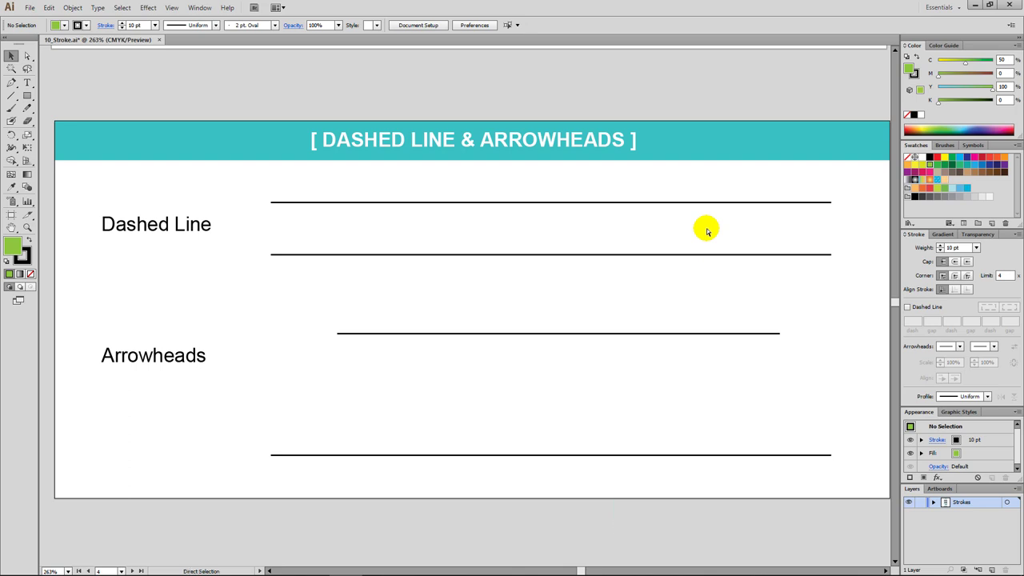
{"action": "key", "text": "ctrl+0"}
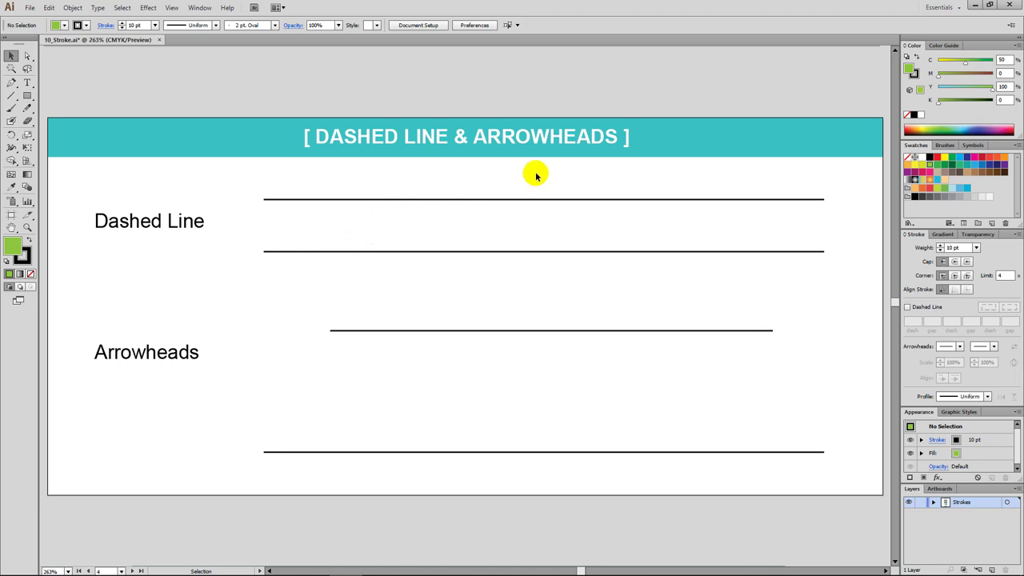
Turn on Dashed Line for both lines beside the Dashed Line label.
{"action": "left_click_drag", "start_coordinate": [533, 183], "coordinate": [553, 211]}
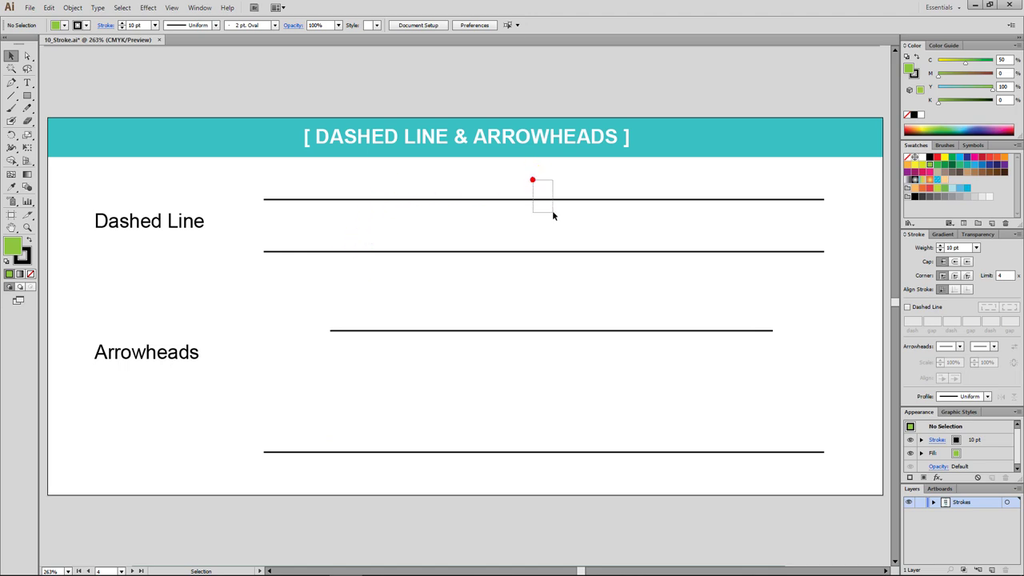
{"action": "left_click", "coordinate": [907, 308]}
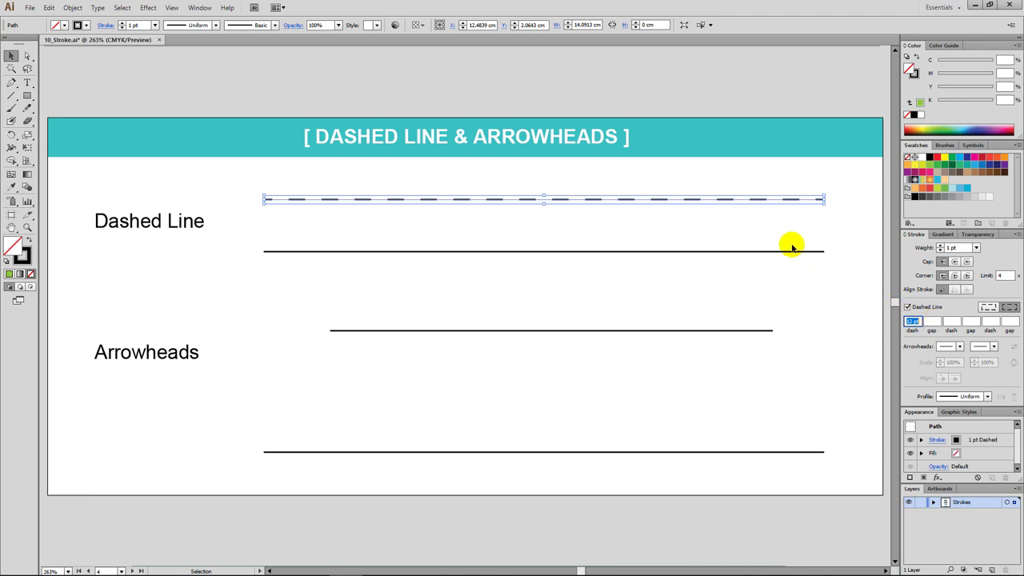
{"action": "left_click_drag", "start_coordinate": [783, 234], "coordinate": [802, 294]}
{"action": "left_click", "coordinate": [909, 308]}
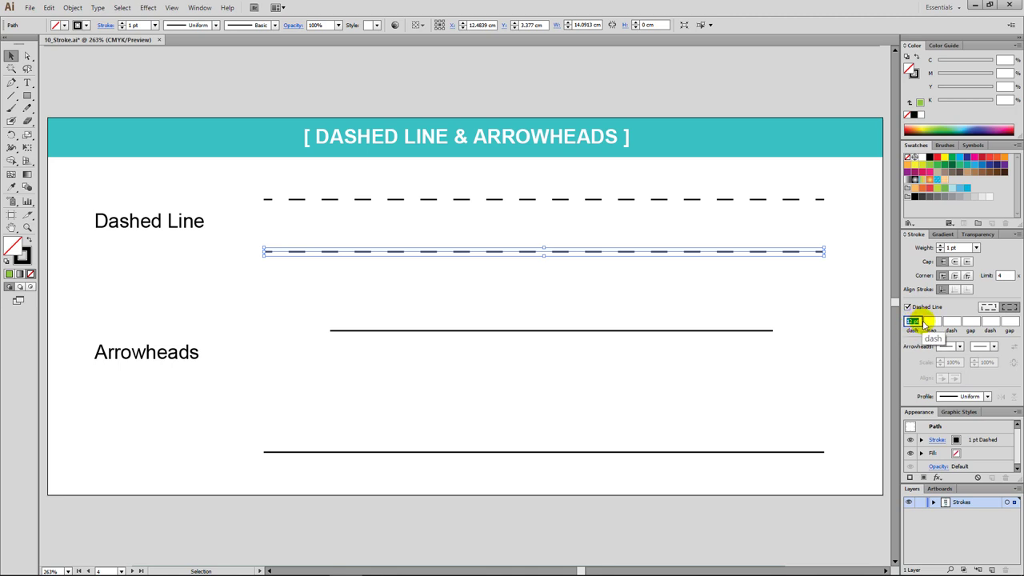
Enter a 12, 8, 10, 6, 8, 10 pt dash pattern on the second line, then switch Dashed Line off.
{"action": "left_click", "coordinate": [933, 322]}
{"action": "left_click", "coordinate": [944, 335]}
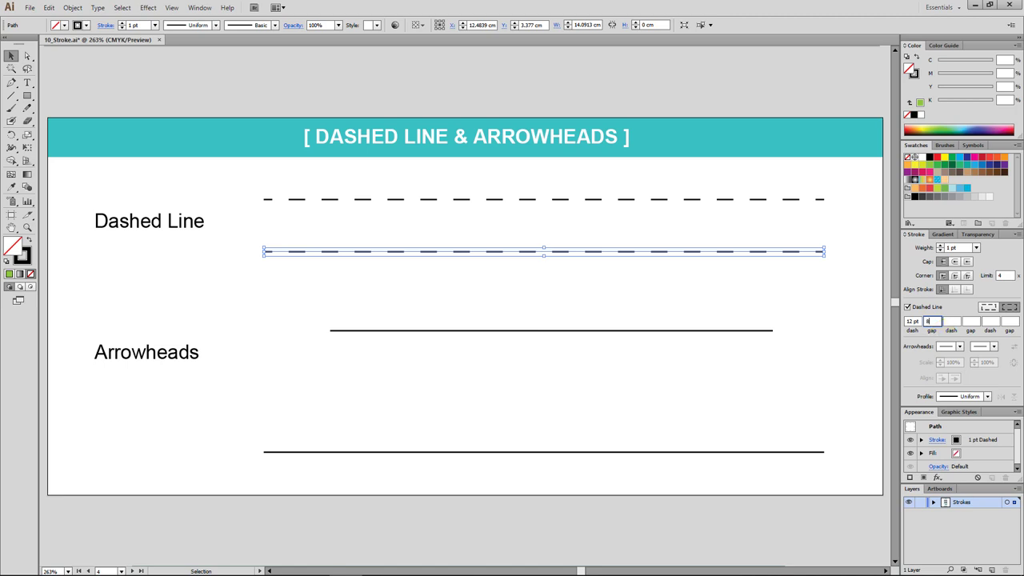
{"action": "type", "text": "8"}
{"action": "key", "text": "Tab"}
{"action": "type", "text": "10"}
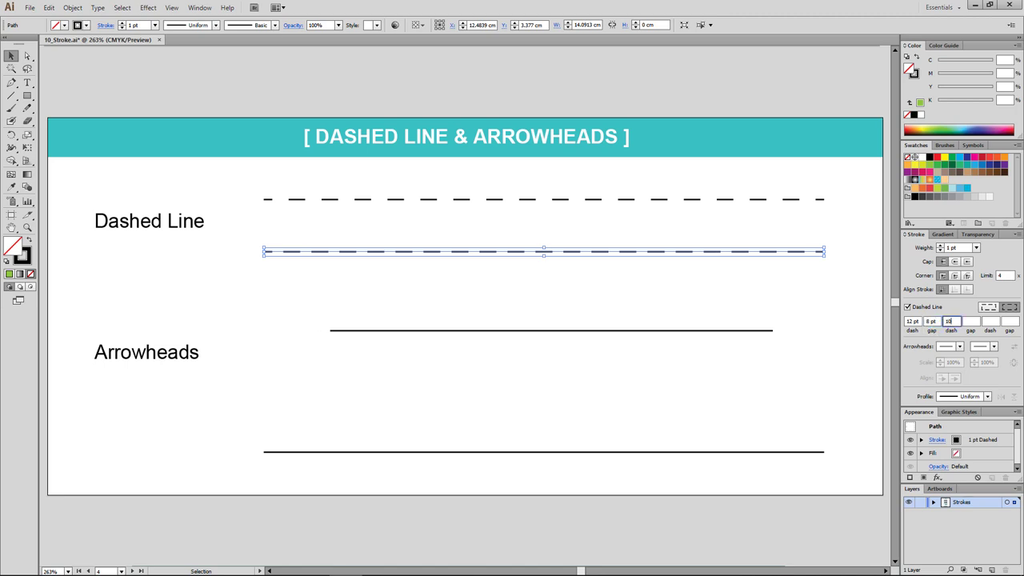
{"action": "key", "text": "Tab"}
{"action": "type", "text": "6"}
{"action": "key", "text": "Tab"}
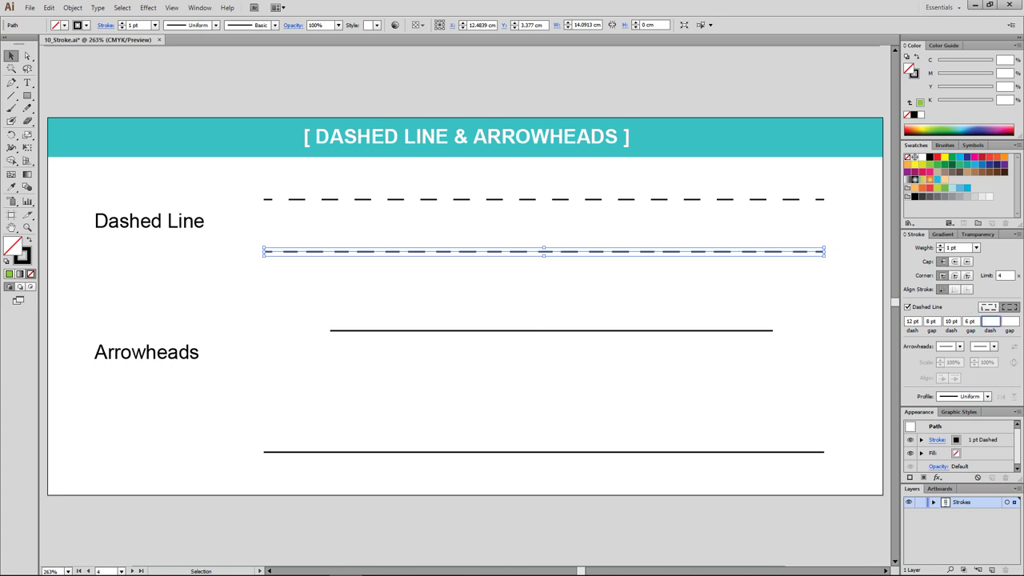
{"action": "type", "text": "8"}
{"action": "key", "text": "Tab"}
{"action": "type", "text": "10"}
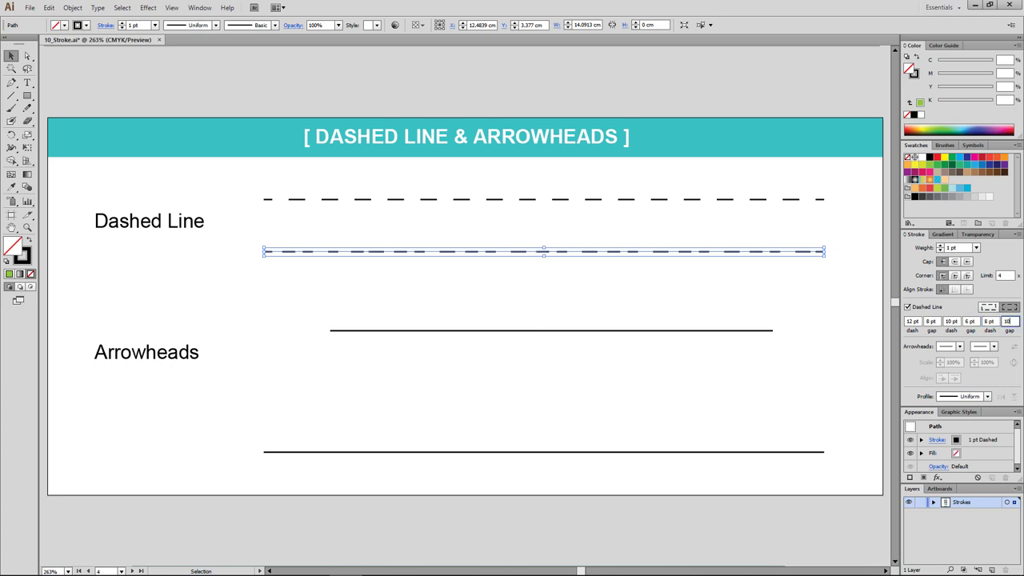
{"action": "key", "text": "Tab"}
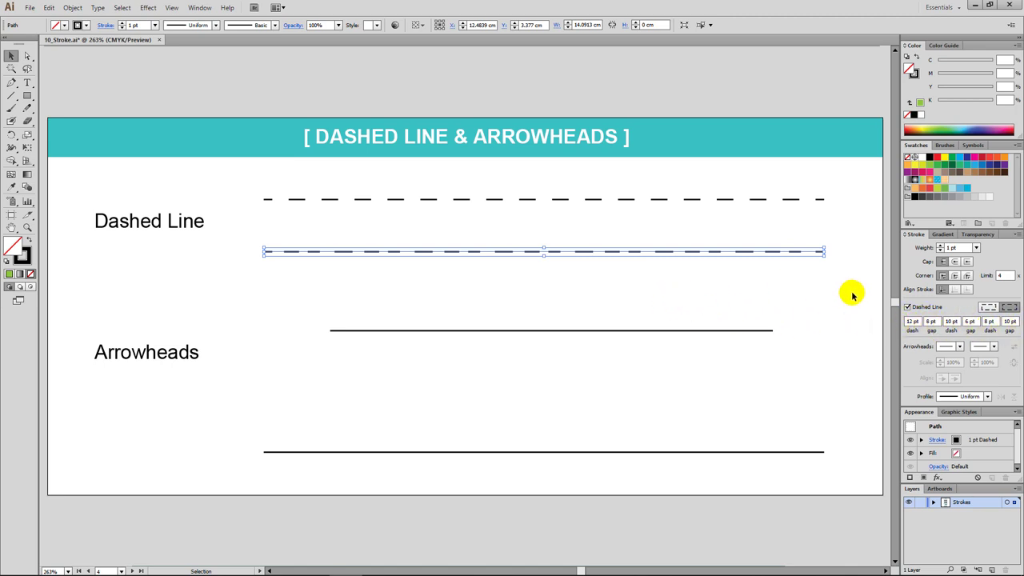
{"action": "left_click", "coordinate": [908, 307]}
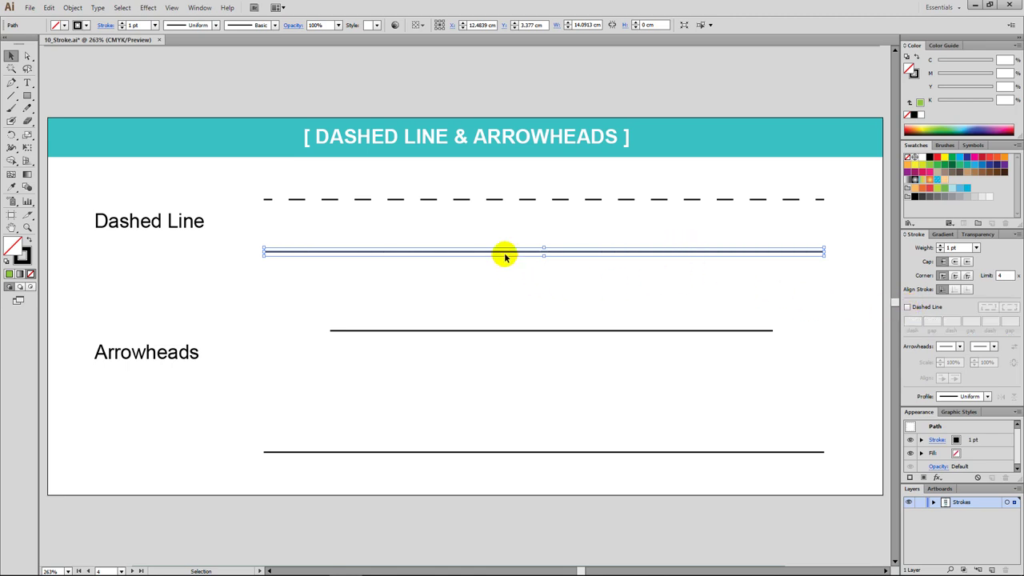
Select the upper Arrowheads line and give it an Arrow 37 pointing-hand start.
{"action": "left_click", "coordinate": [559, 281]}
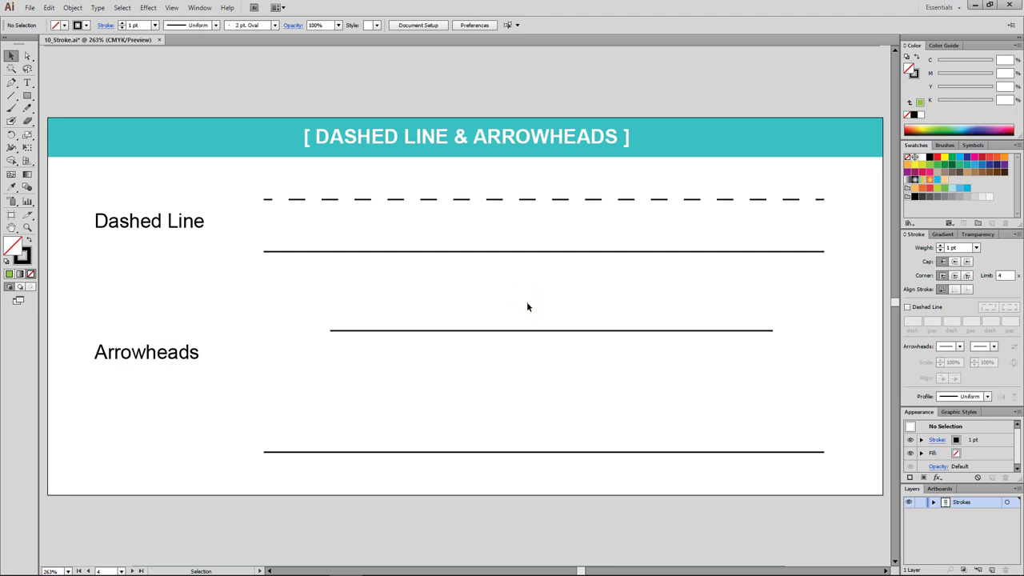
{"action": "left_click_drag", "start_coordinate": [528, 304], "coordinate": [563, 363]}
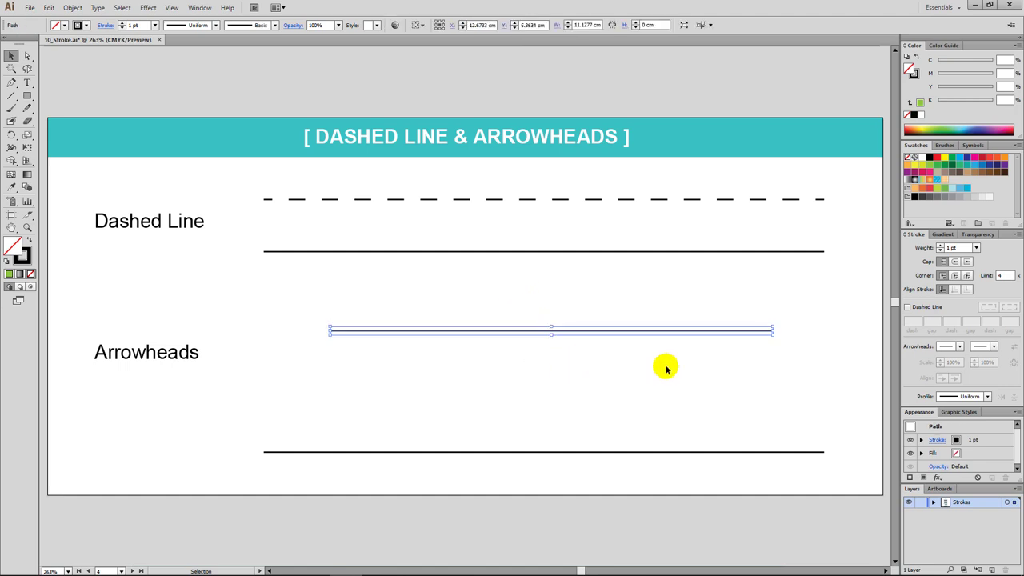
{"action": "left_click", "coordinate": [960, 346]}
{"action": "scroll", "coordinate": [922, 382], "scroll_direction": "down", "scroll_amount": 3}
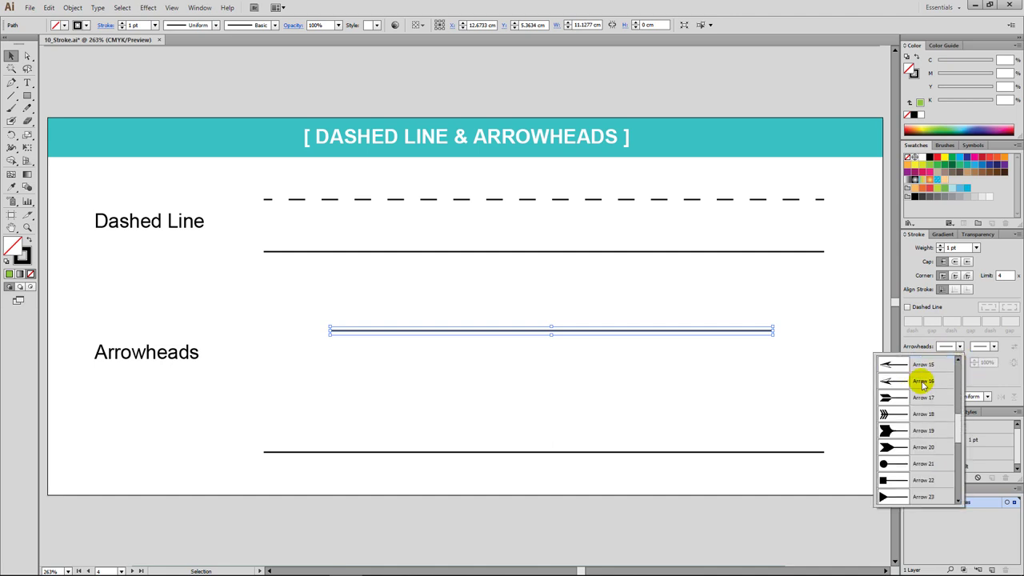
{"action": "scroll", "coordinate": [922, 376], "scroll_direction": "down", "scroll_amount": 7}
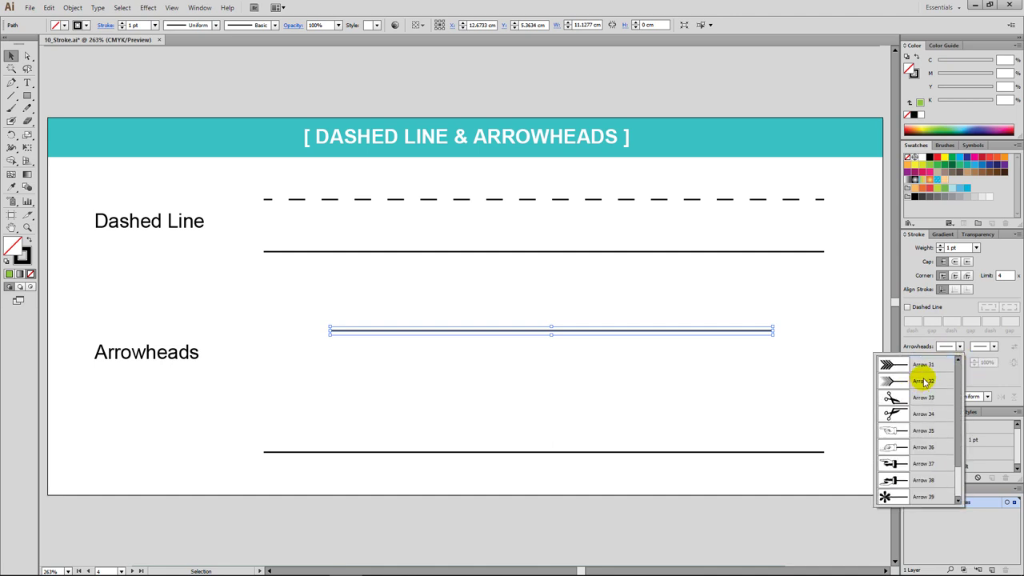
{"action": "left_click", "coordinate": [936, 464]}
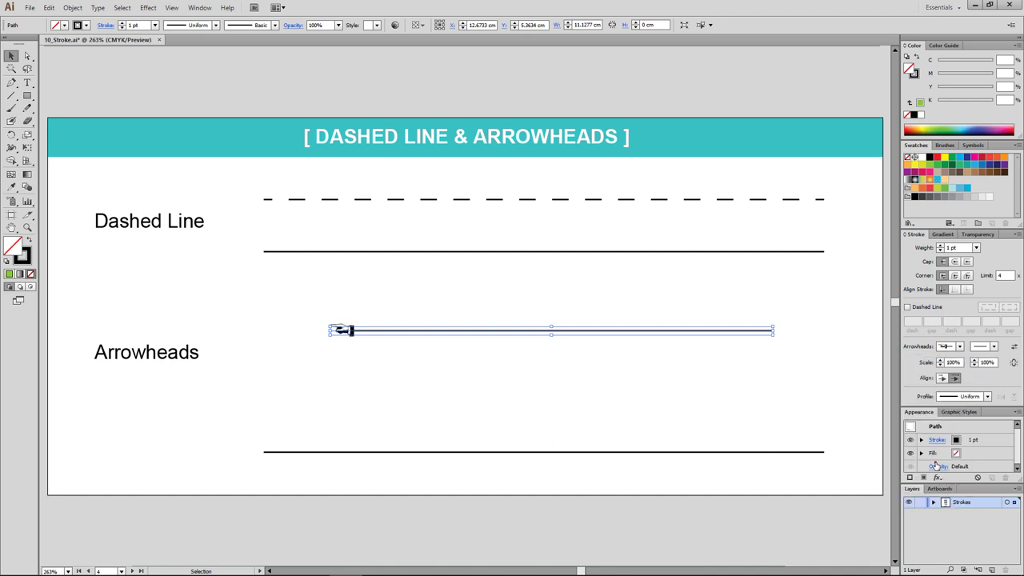
Set the line's end arrowhead to Arrow 17, a feathered tail.
{"action": "left_click", "coordinate": [994, 348]}
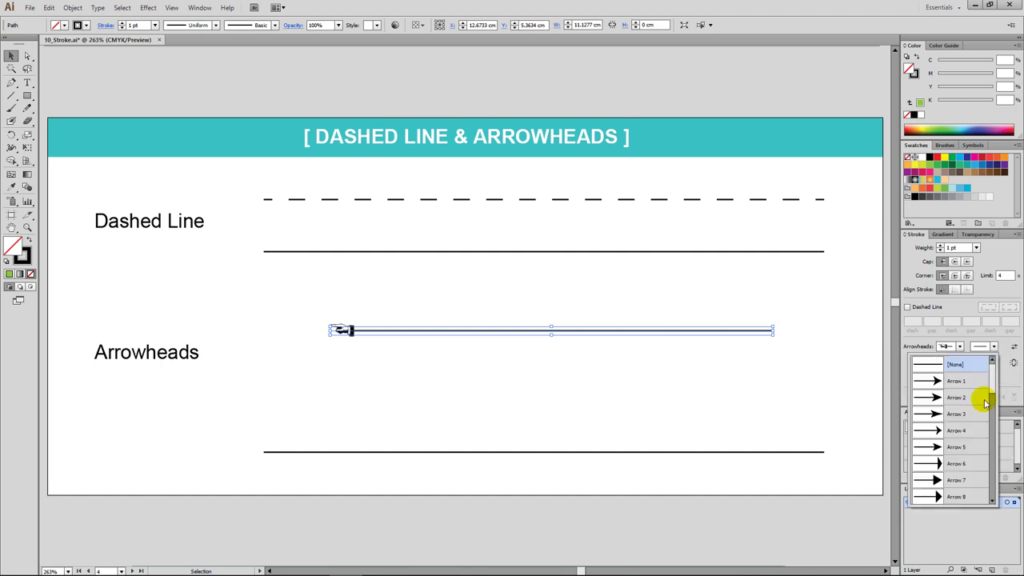
{"action": "scroll", "coordinate": [979, 398], "scroll_direction": "down", "scroll_amount": 1}
{"action": "scroll", "coordinate": [978, 406], "scroll_direction": "down", "scroll_amount": 1}
{"action": "scroll", "coordinate": [978, 406], "scroll_direction": "down", "scroll_amount": 1}
{"action": "scroll", "coordinate": [978, 406], "scroll_direction": "down", "scroll_amount": 1}
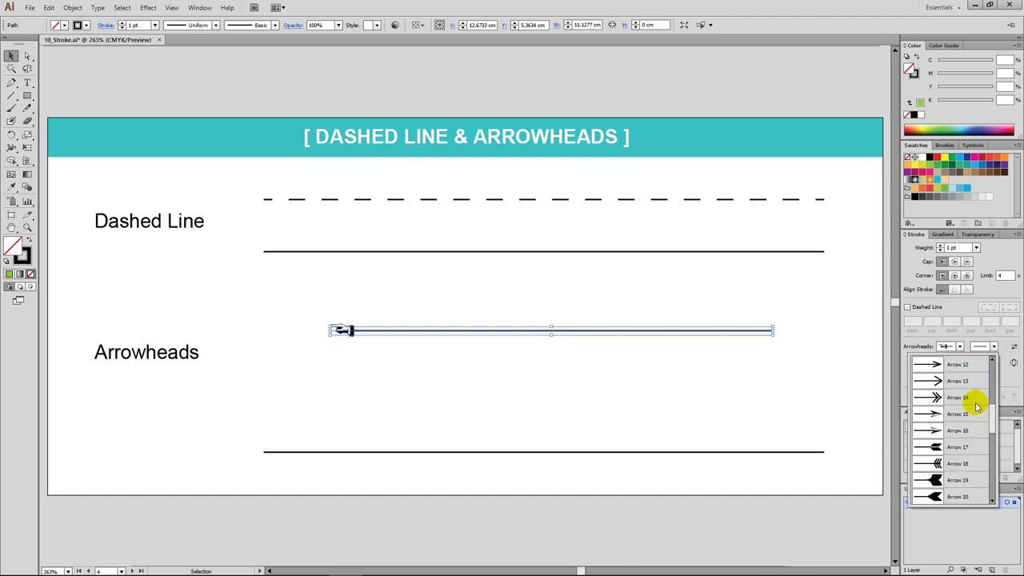
{"action": "left_click", "coordinate": [961, 451]}
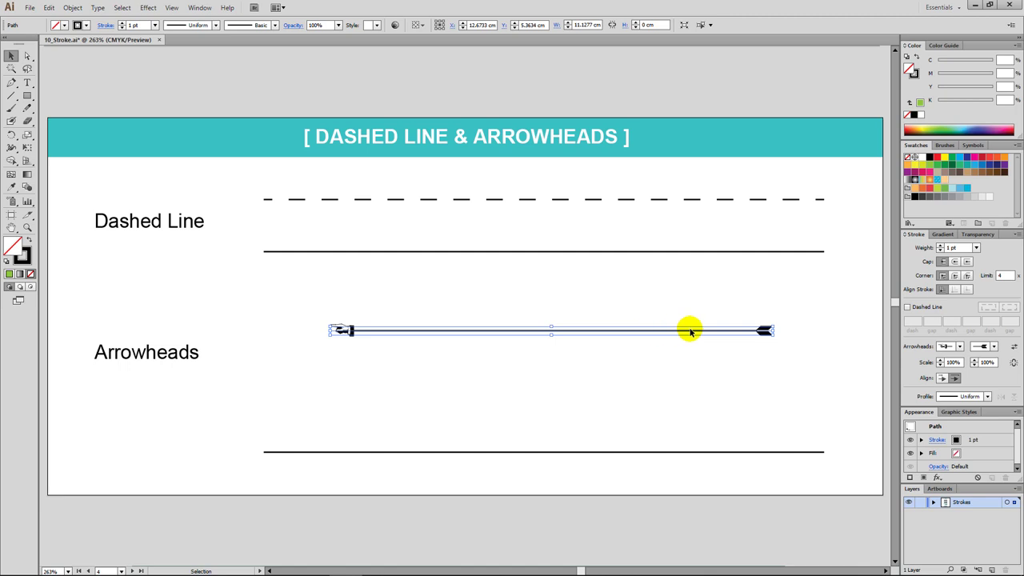
Link the start and end arrowhead scales and set both to 300%.
{"action": "left_click", "coordinate": [1014, 362]}
{"action": "left_click", "coordinate": [953, 363]}
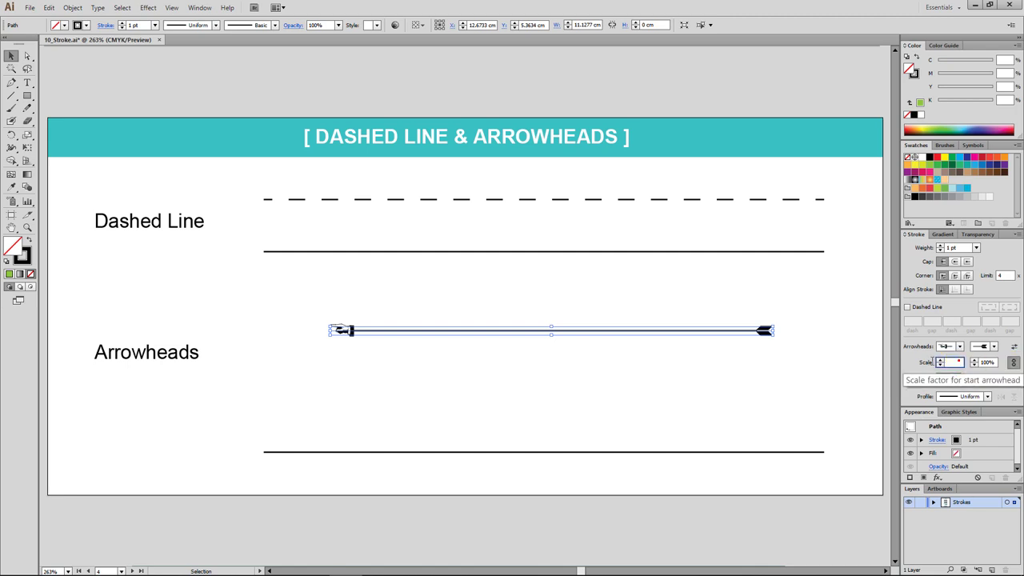
{"action": "type", "text": "300"}
{"action": "key", "text": "Return"}
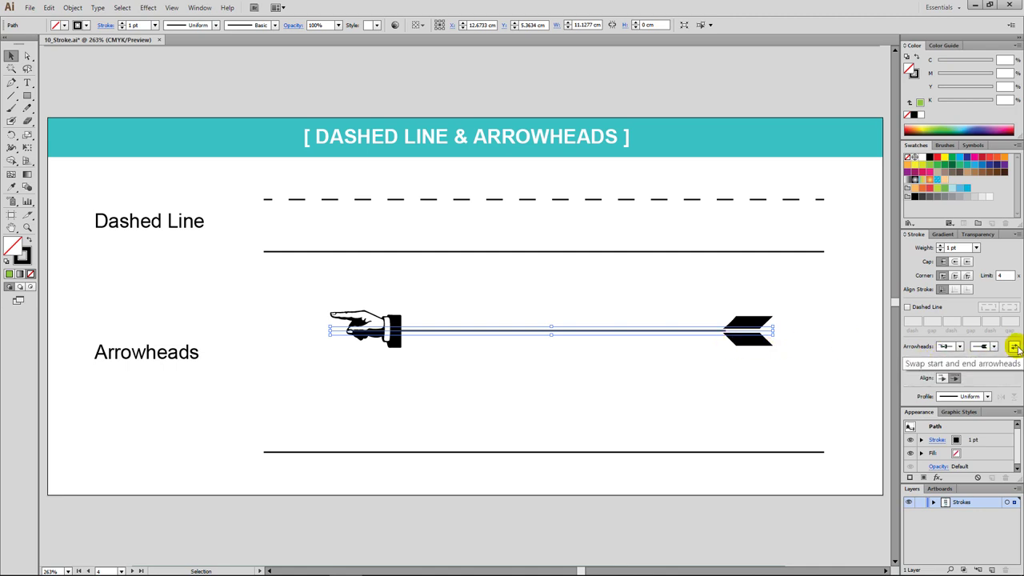
Try swapping the arrowheads, keep the hand at the start, and extend tips past the path ends.
{"action": "left_click", "coordinate": [1014, 346]}
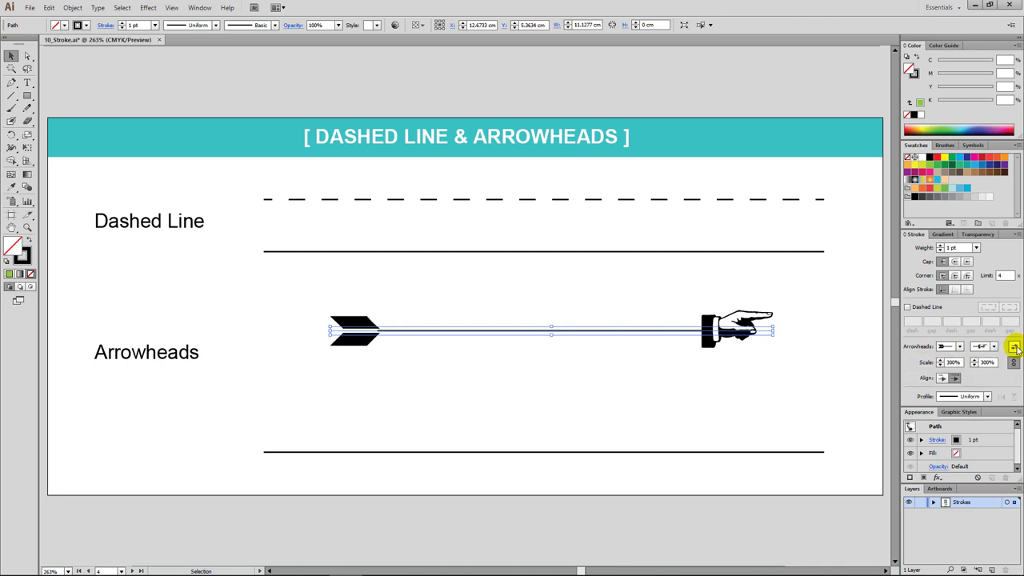
{"action": "left_click", "coordinate": [1014, 347]}
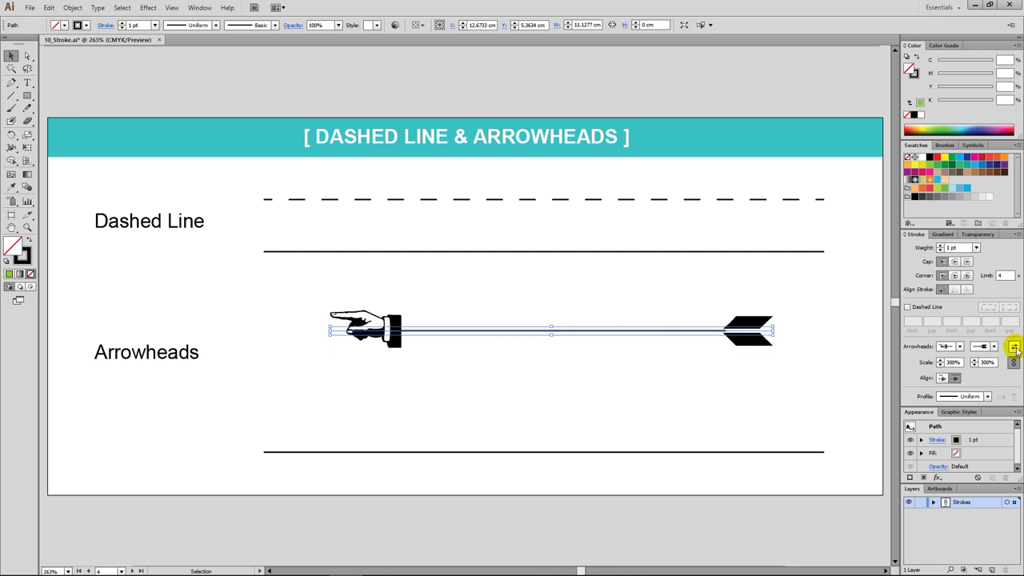
{"action": "left_click", "coordinate": [1013, 347]}
{"action": "left_click", "coordinate": [1014, 346]}
{"action": "left_click", "coordinate": [943, 379]}
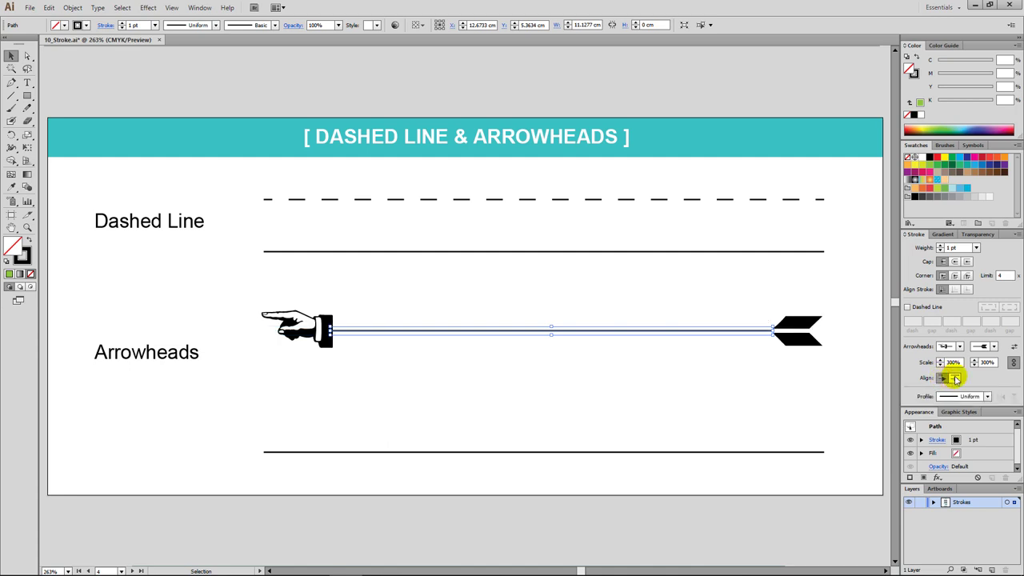
{"action": "left_click", "coordinate": [955, 378]}
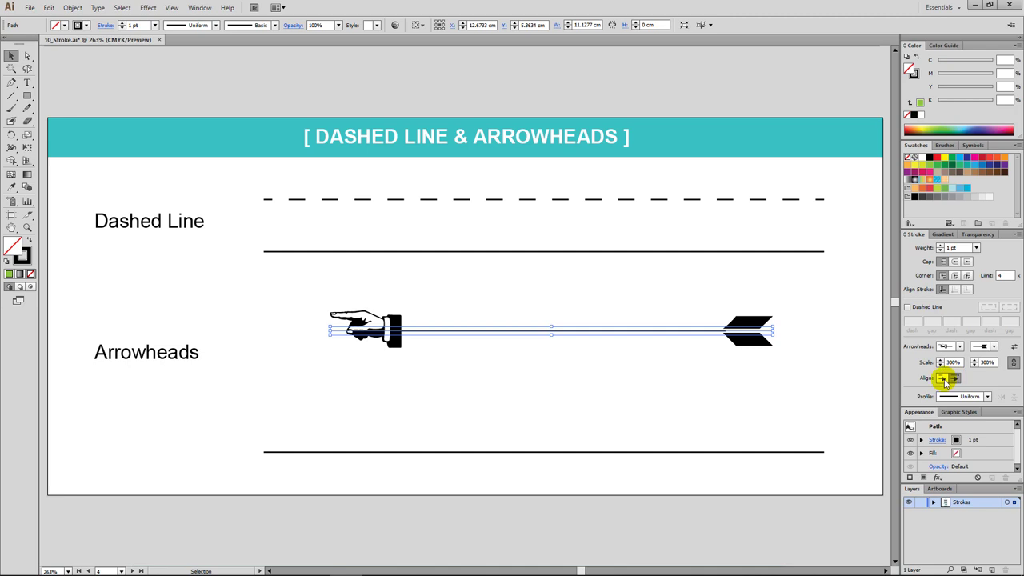
{"action": "left_click", "coordinate": [944, 379]}
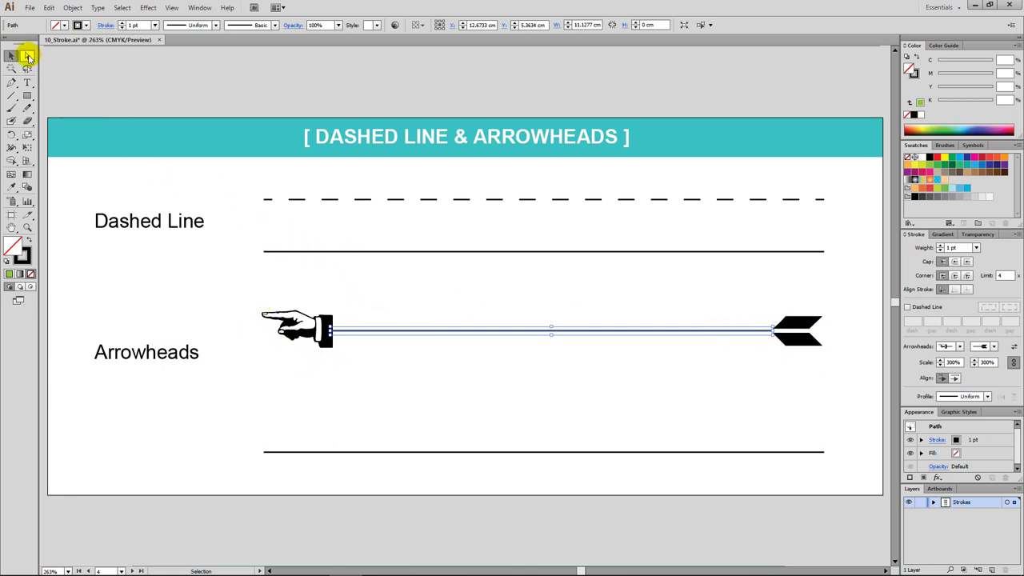
Shorten the top arrow line by nudging each end anchor inward two Shift-arrow steps.
{"action": "left_click", "coordinate": [28, 57]}
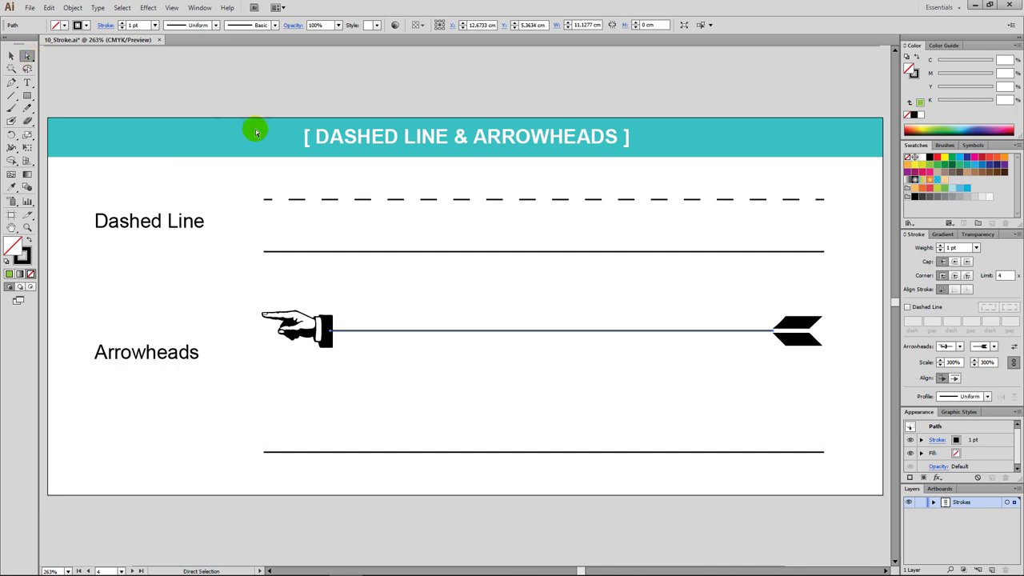
{"action": "left_click_drag", "start_coordinate": [750, 296], "coordinate": [783, 366]}
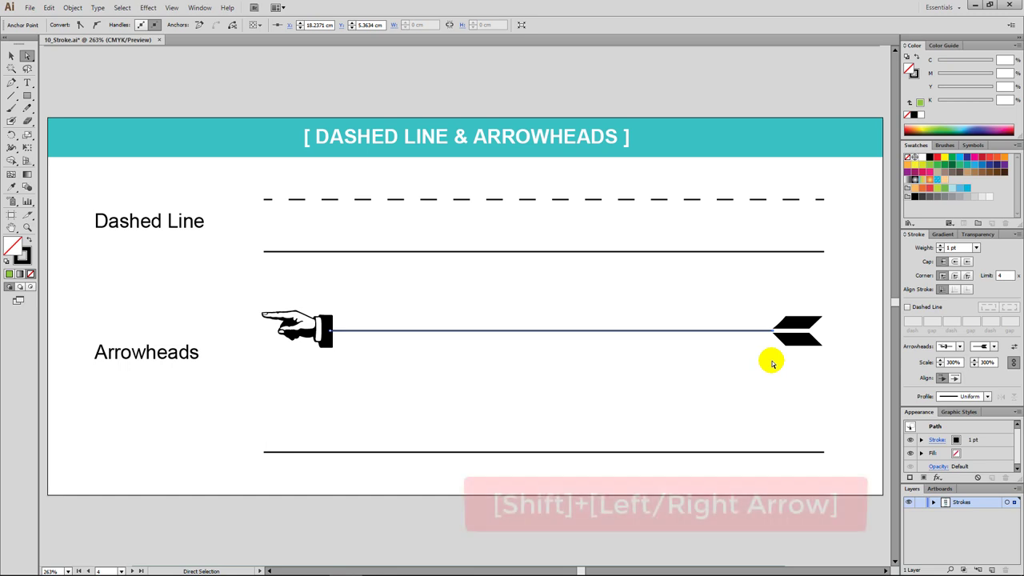
{"action": "key", "text": "shift+Left"}
{"action": "key", "text": "shift+Left"}
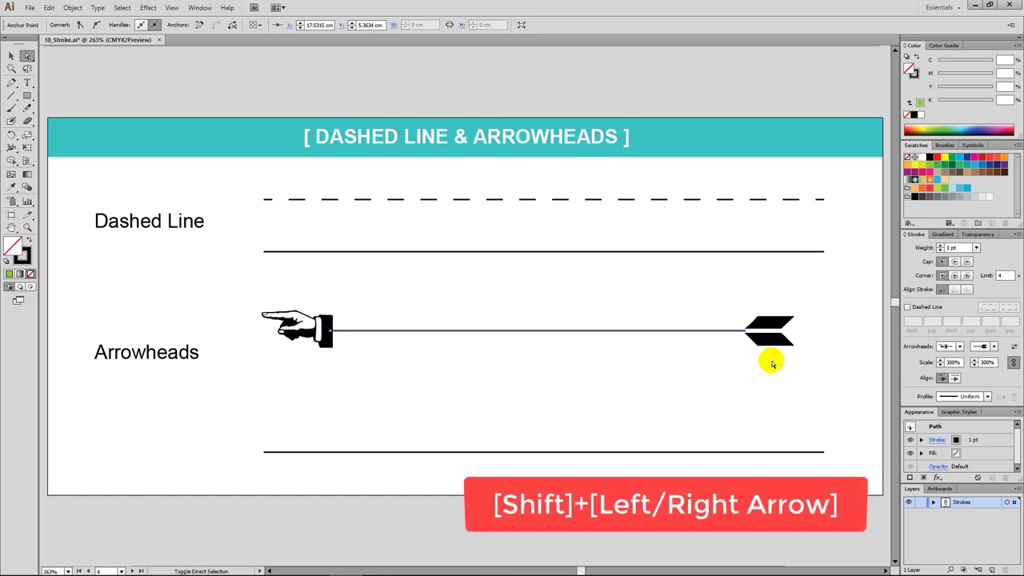
{"action": "key", "text": "shift+Left"}
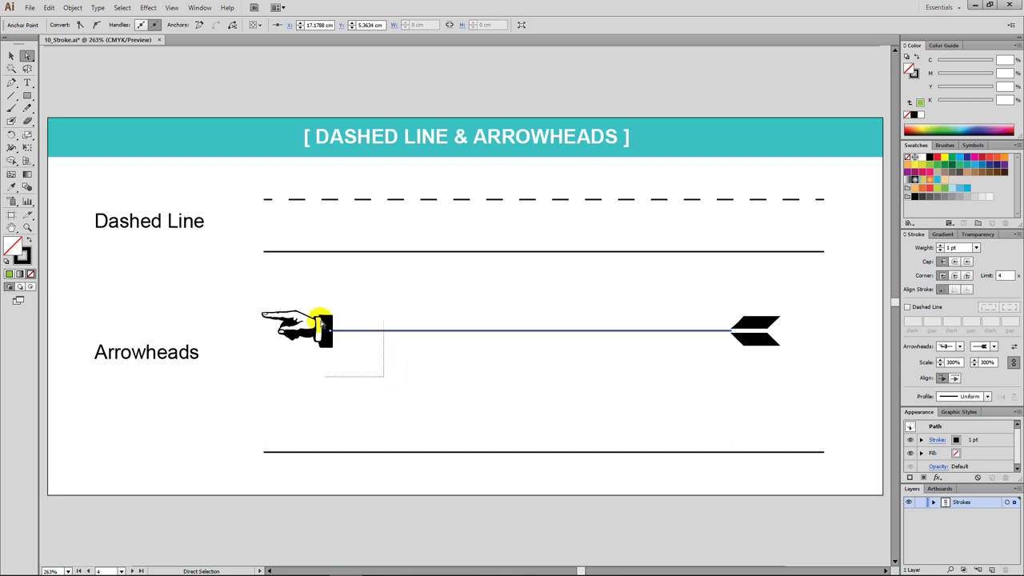
{"action": "left_click_drag", "start_coordinate": [384, 380], "coordinate": [312, 308]}
{"action": "key", "text": "shift+Right"}
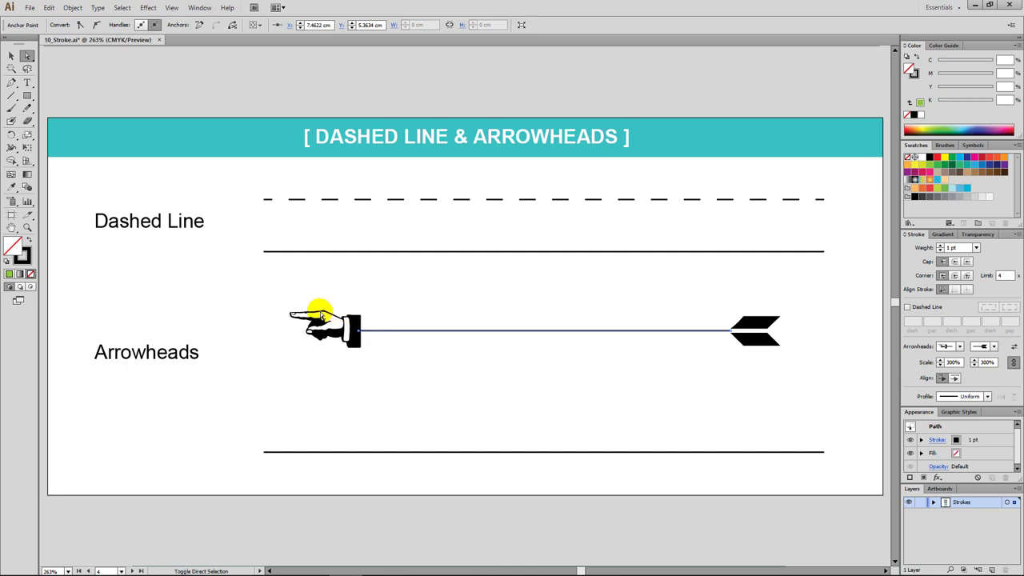
{"action": "key", "text": "shift+Right"}
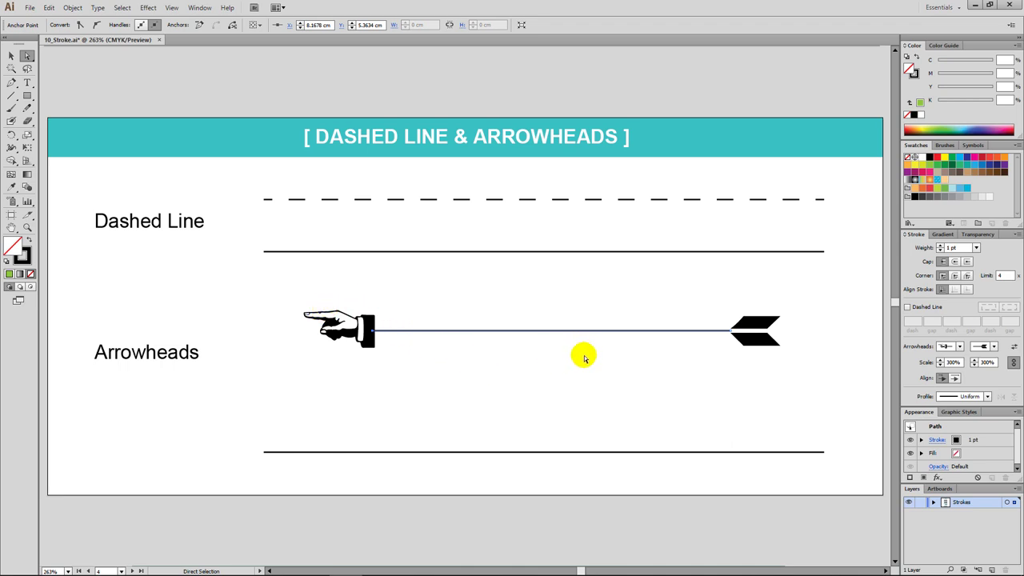
{"action": "left_click_drag", "start_coordinate": [584, 391], "coordinate": [645, 474]}
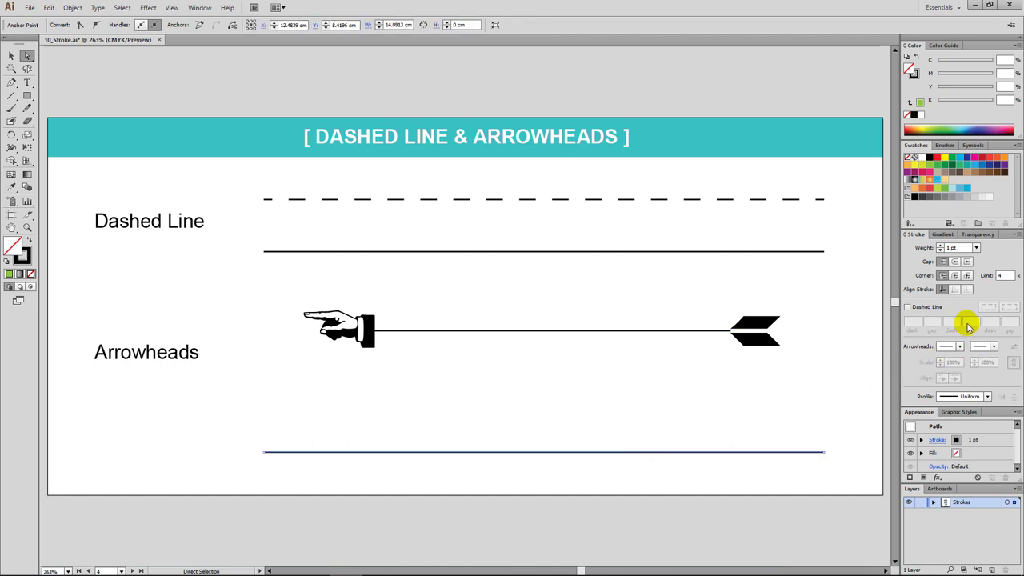
Make the bottom line 3 pt with an Arrow 33 scissors start and Arrow 21 dot end.
{"action": "left_click", "coordinate": [977, 247]}
{"action": "left_click", "coordinate": [987, 319]}
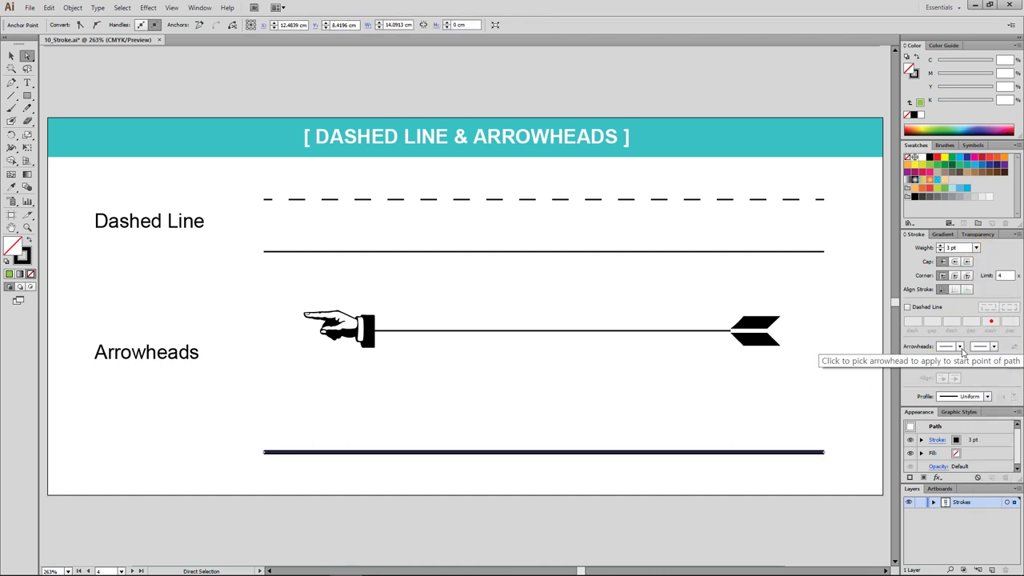
{"action": "left_click", "coordinate": [960, 347]}
{"action": "scroll", "coordinate": [928, 424], "scroll_direction": "down", "scroll_amount": 5}
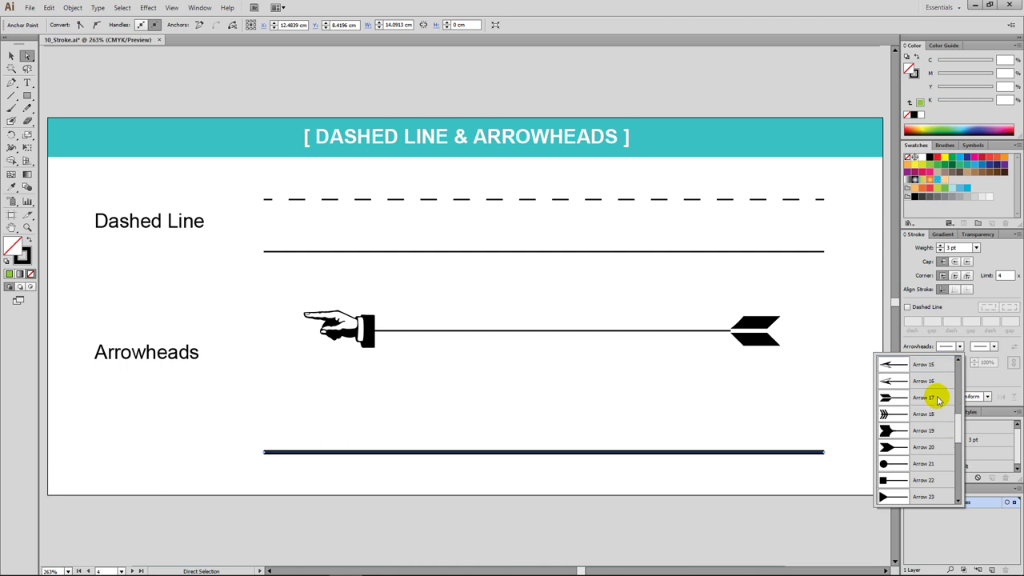
{"action": "scroll", "coordinate": [939, 399], "scroll_direction": "down", "scroll_amount": 5}
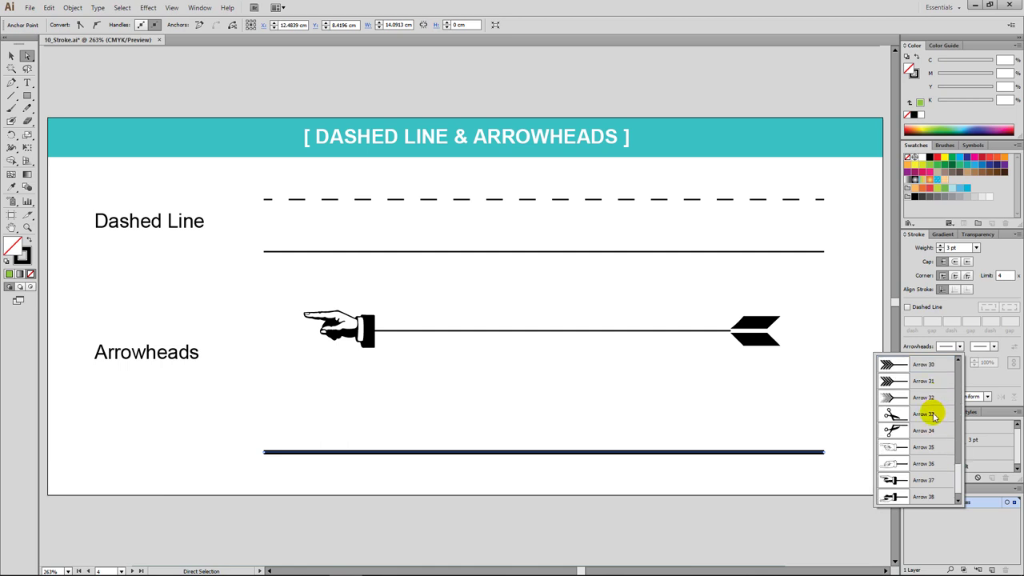
{"action": "left_click", "coordinate": [932, 415]}
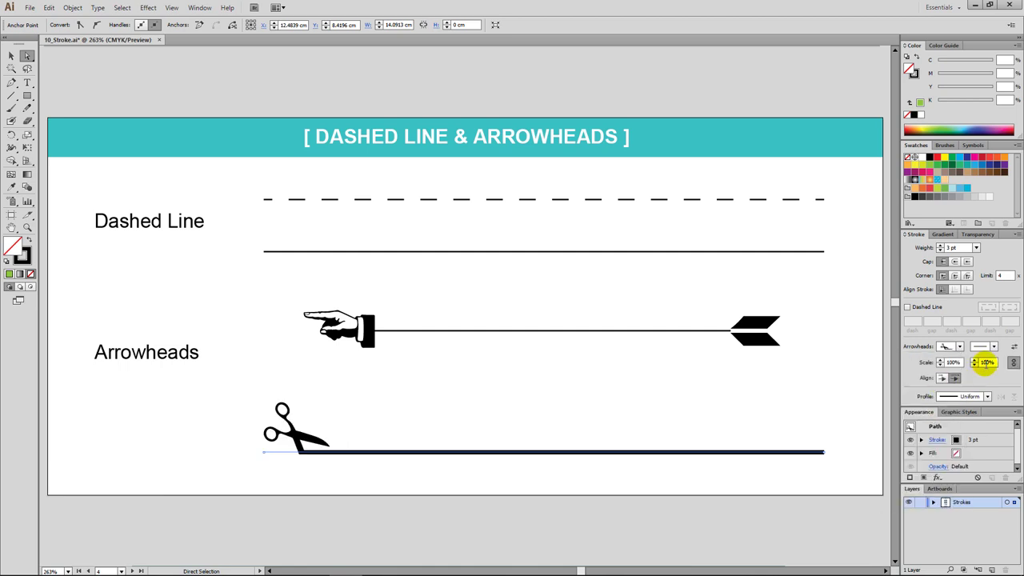
{"action": "left_click", "coordinate": [993, 347]}
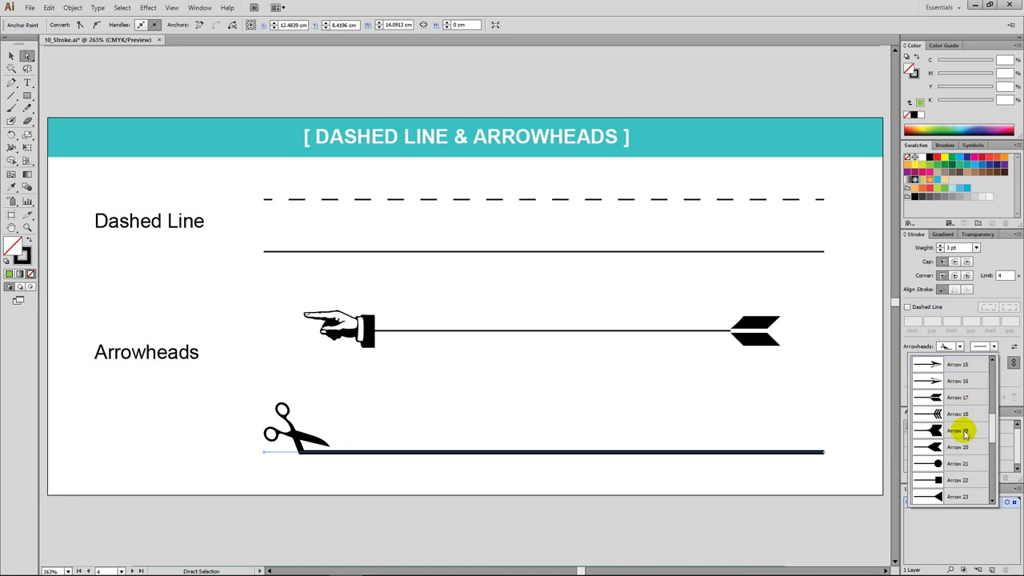
{"action": "left_click", "coordinate": [969, 468]}
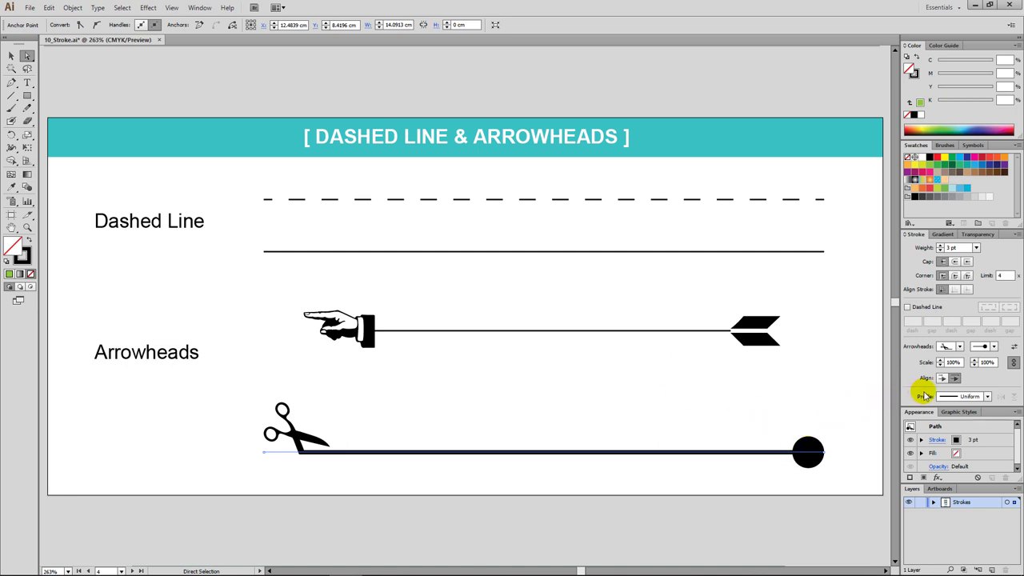
Unlink the arrowhead scales and enlarge the scissors start to 200%.
{"action": "left_click", "coordinate": [1014, 363]}
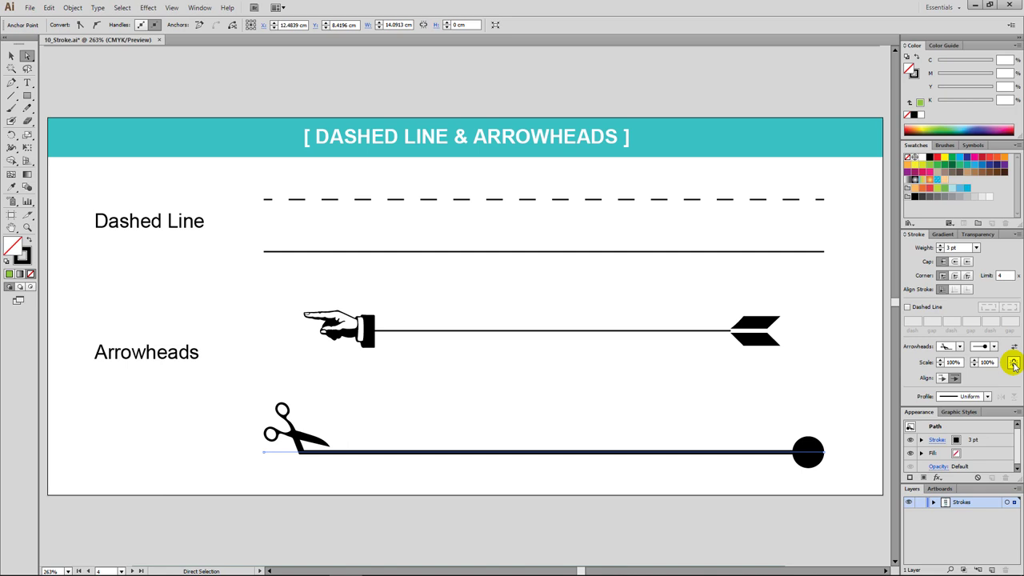
{"action": "left_click", "coordinate": [954, 362]}
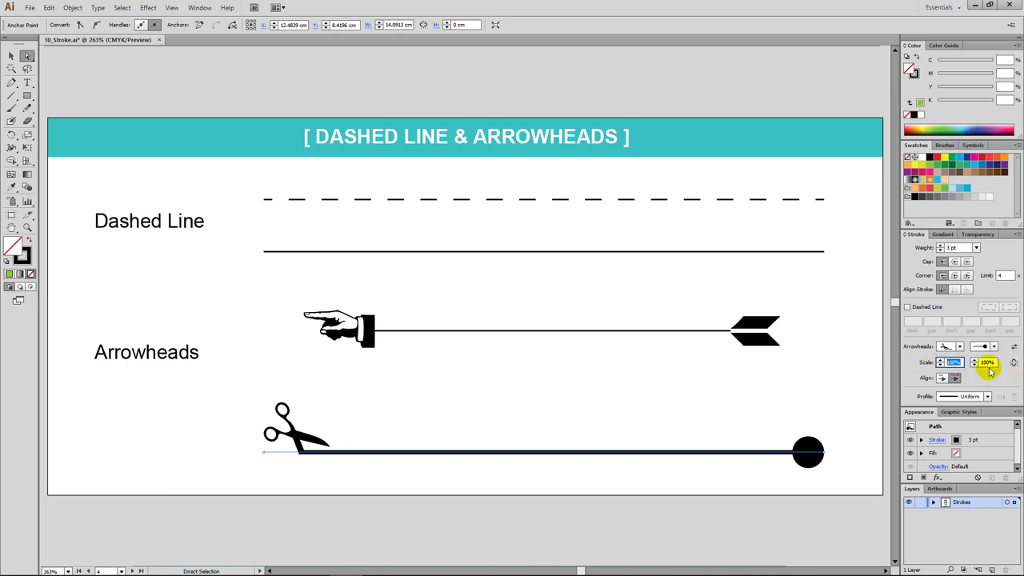
{"action": "type", "text": "200"}
{"action": "key", "text": "Return"}
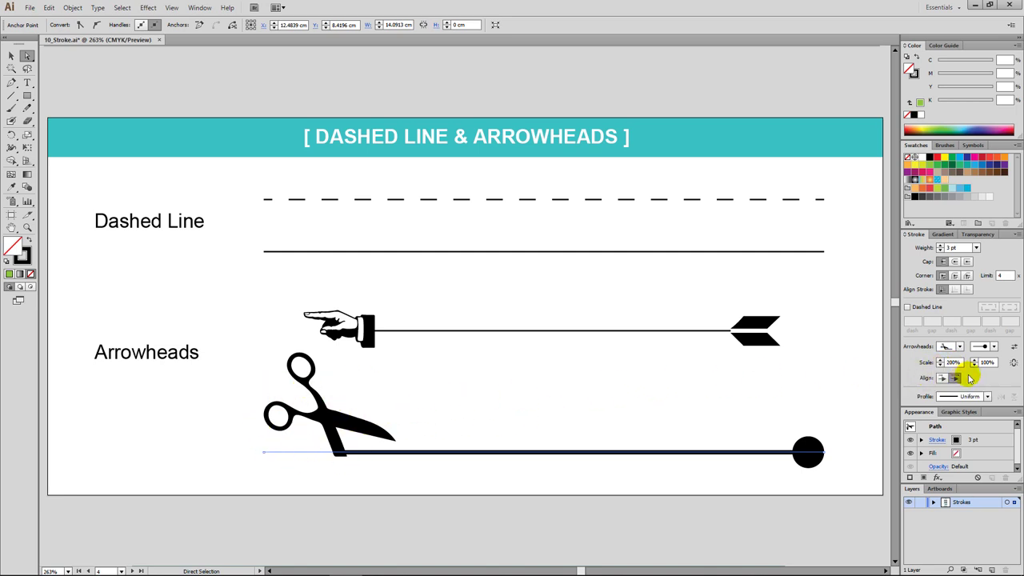
Apply Width Profile 2 to the line and flip it along the path.
{"action": "left_click", "coordinate": [988, 396]}
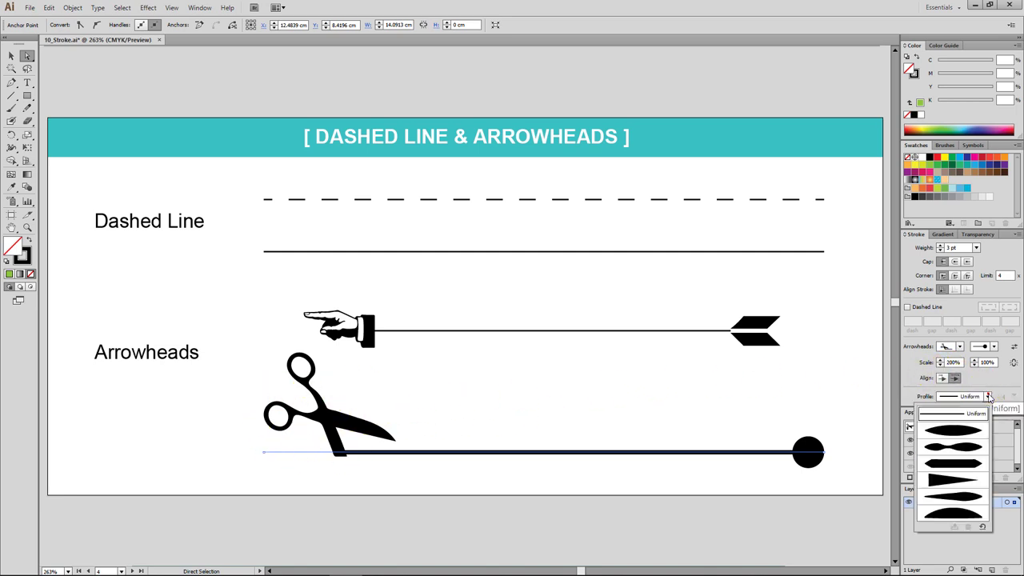
{"action": "left_click", "coordinate": [967, 449]}
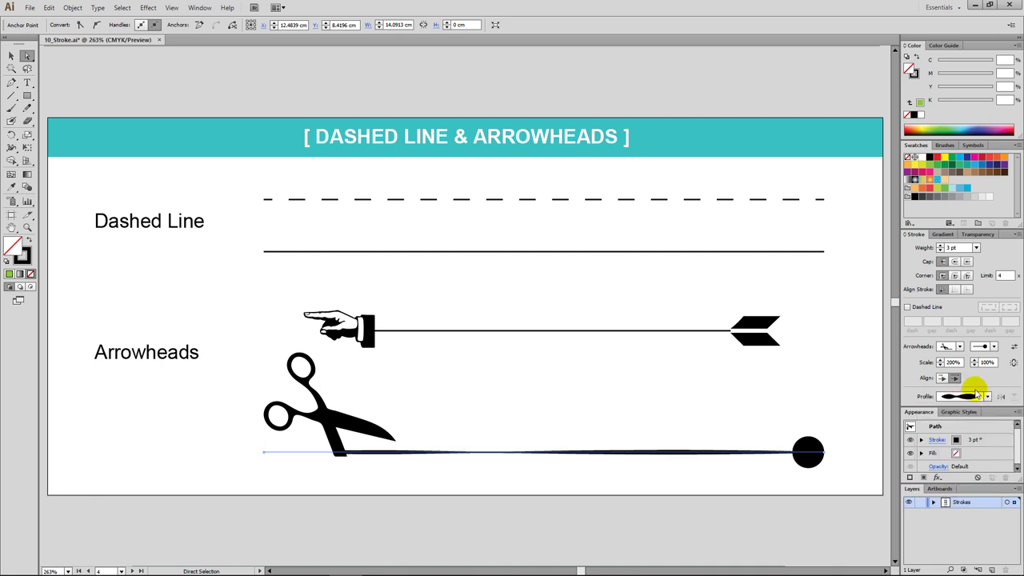
{"action": "left_click", "coordinate": [1002, 397]}
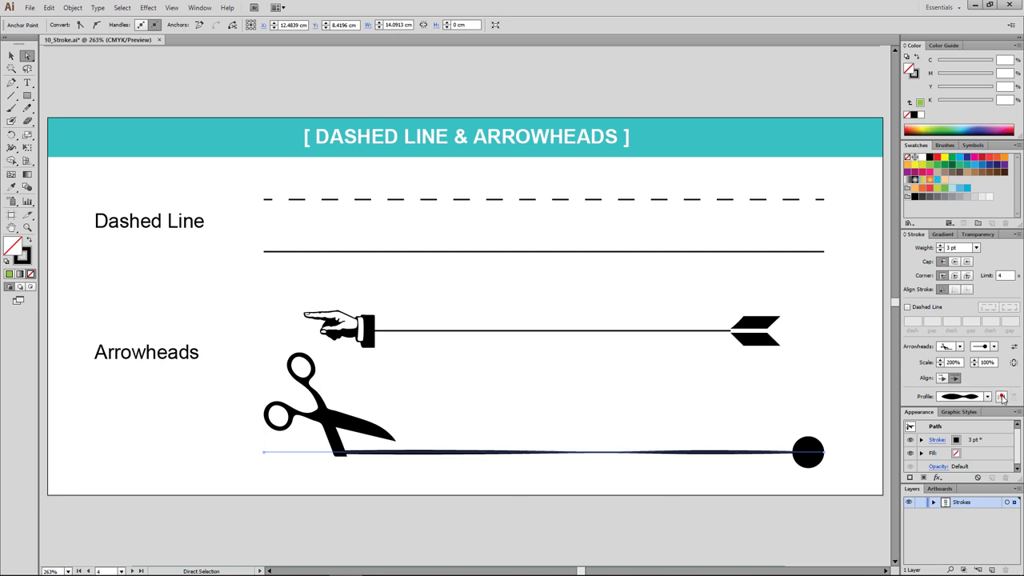
{"action": "left_click", "coordinate": [1002, 397]}
{"action": "left_click", "coordinate": [1002, 397]}
{"action": "left_click", "coordinate": [1002, 397]}
{"action": "left_click", "coordinate": [1002, 397]}
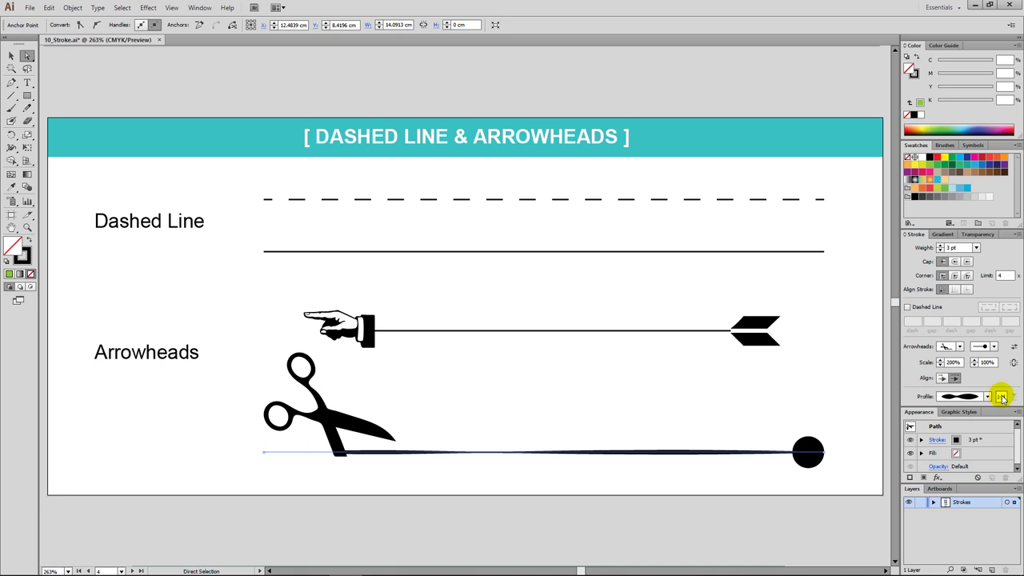
Check the tapered line in Outline view, then return to Preview.
{"action": "key", "text": "ctrl+y"}
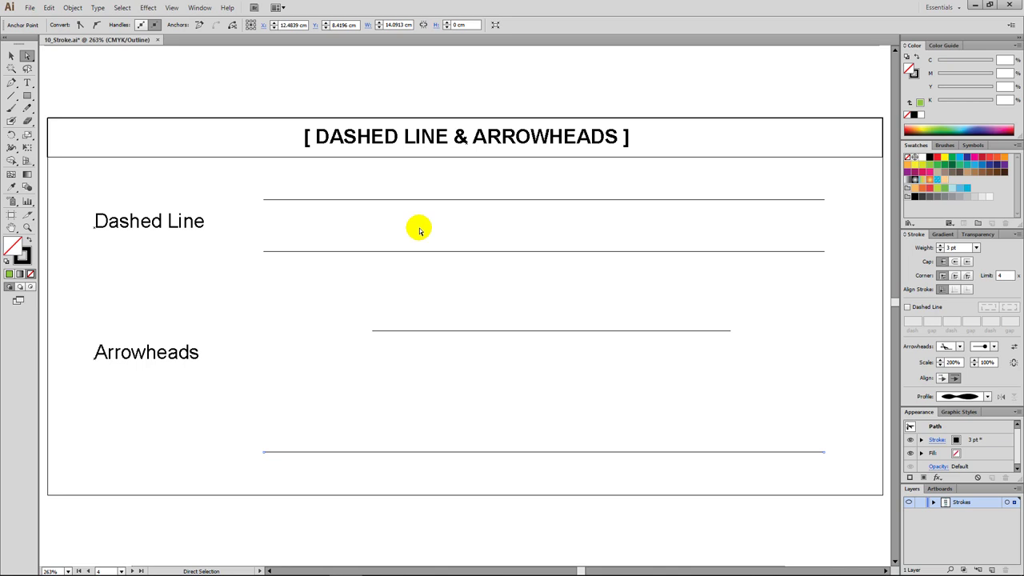
{"action": "key", "text": "ctrl+y"}
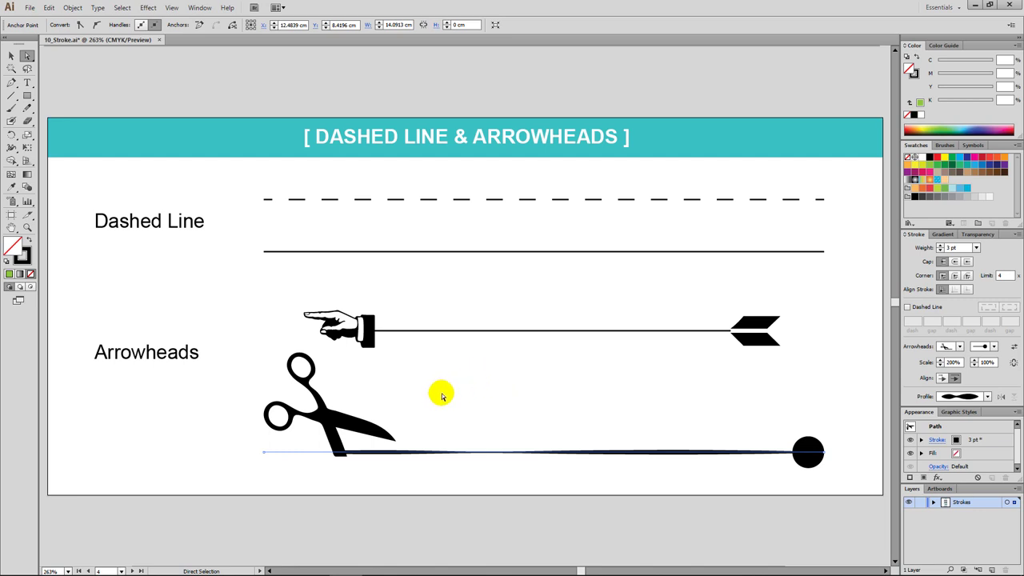
{"action": "key", "text": "v"}
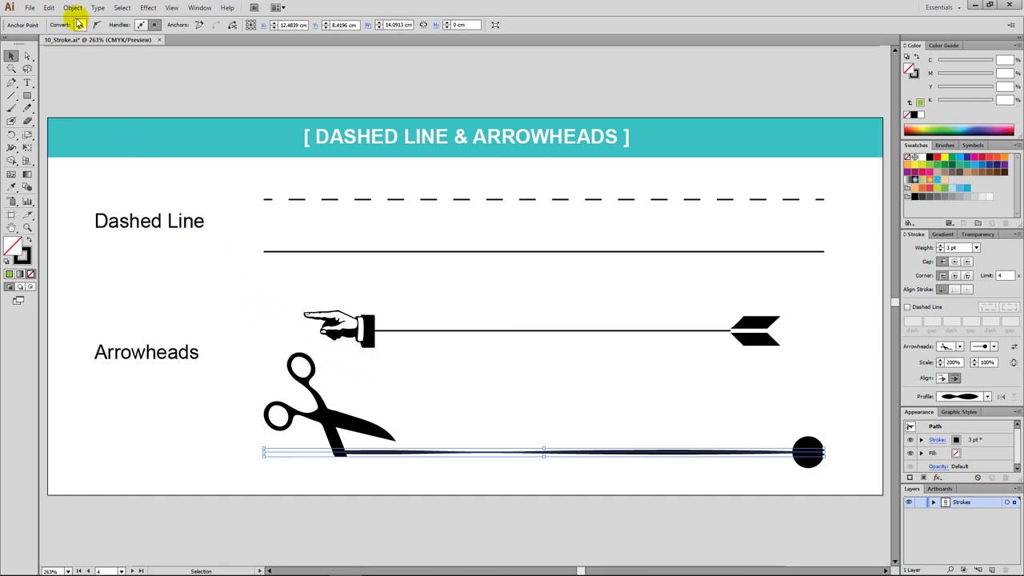
Expand the scissors line's appearance into shapes and ungroup the result.
{"action": "left_click", "coordinate": [72, 8]}
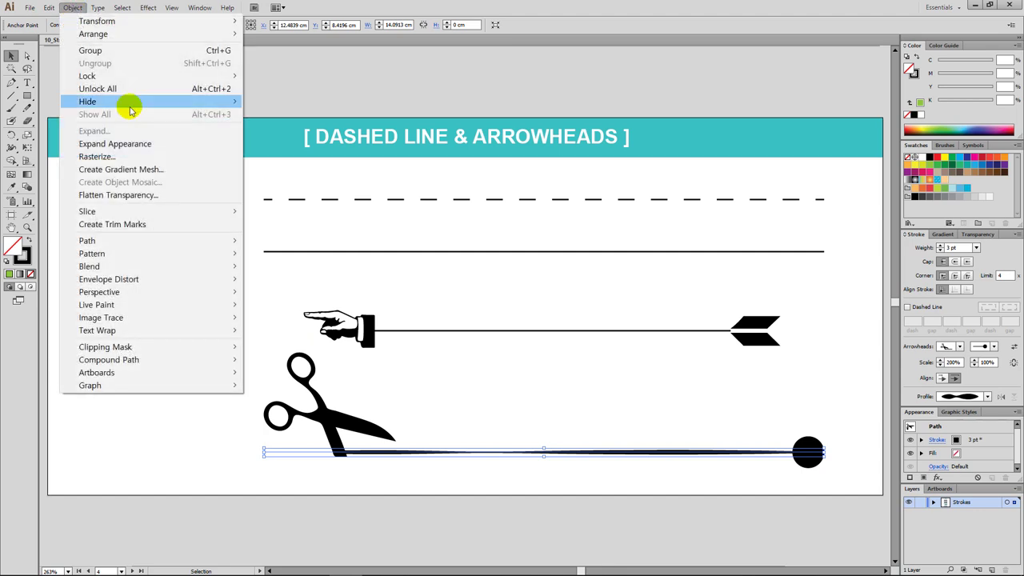
{"action": "left_click", "coordinate": [158, 146]}
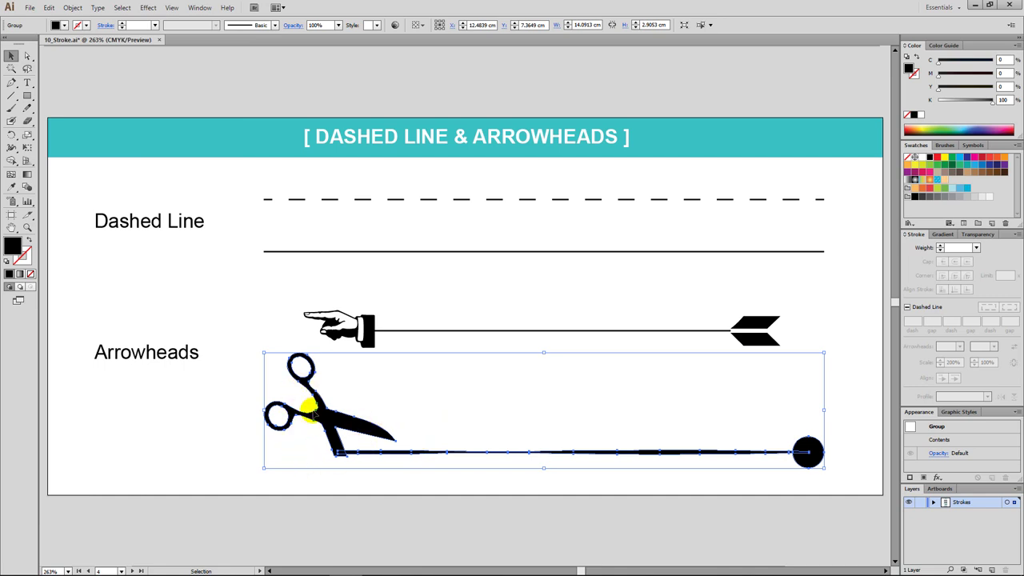
{"action": "right_click", "coordinate": [603, 454]}
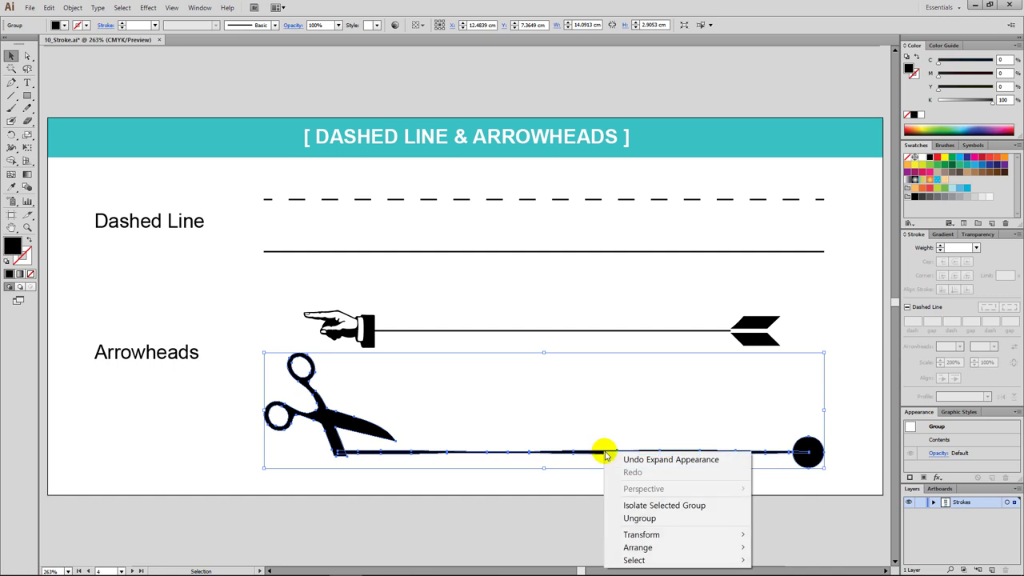
{"action": "left_click", "coordinate": [654, 519]}
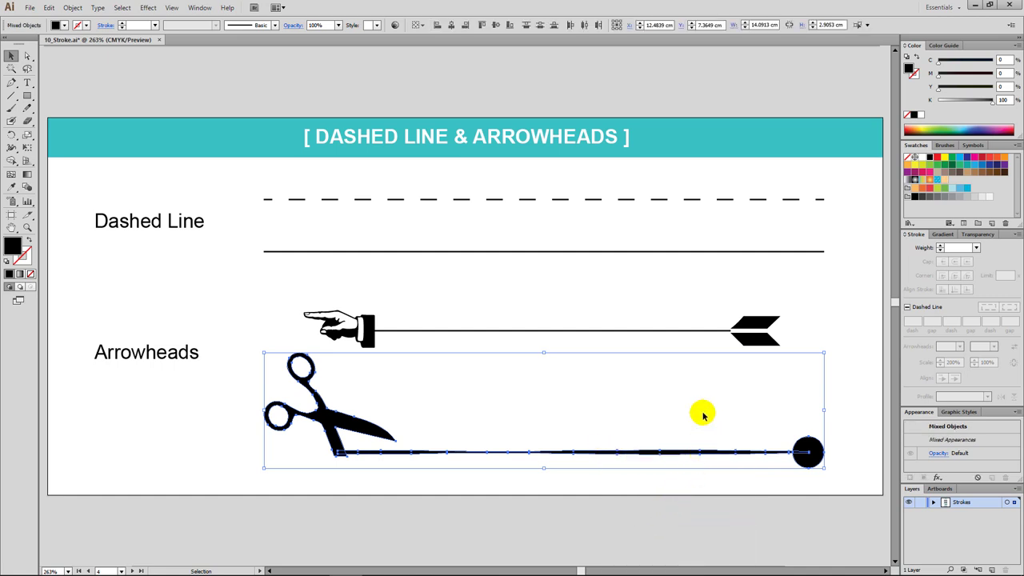
Delete the line and dot, and move the scissors right toward the page centre.
{"action": "left_click_drag", "start_coordinate": [702, 410], "coordinate": [837, 480]}
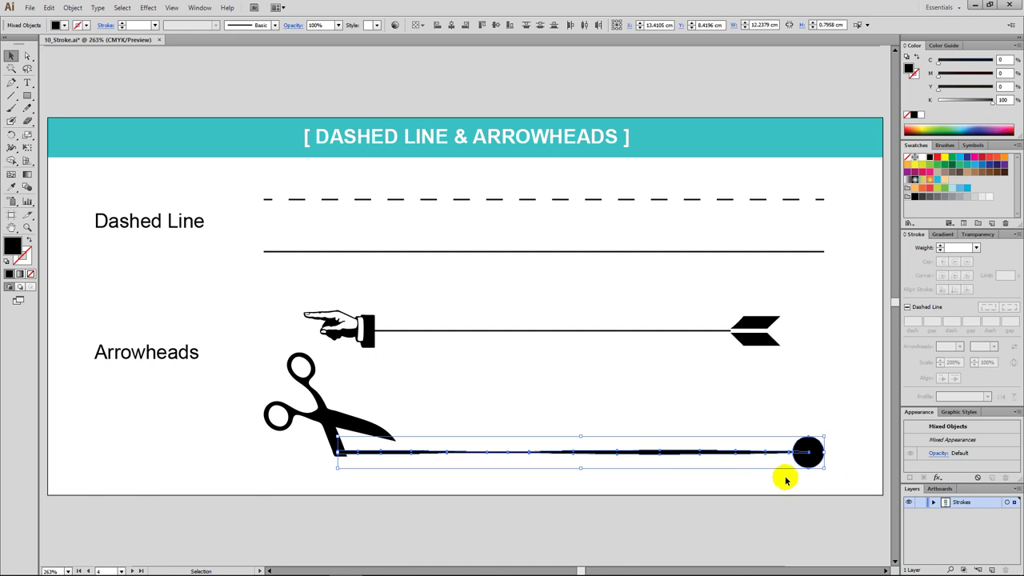
{"action": "key", "text": "Delete"}
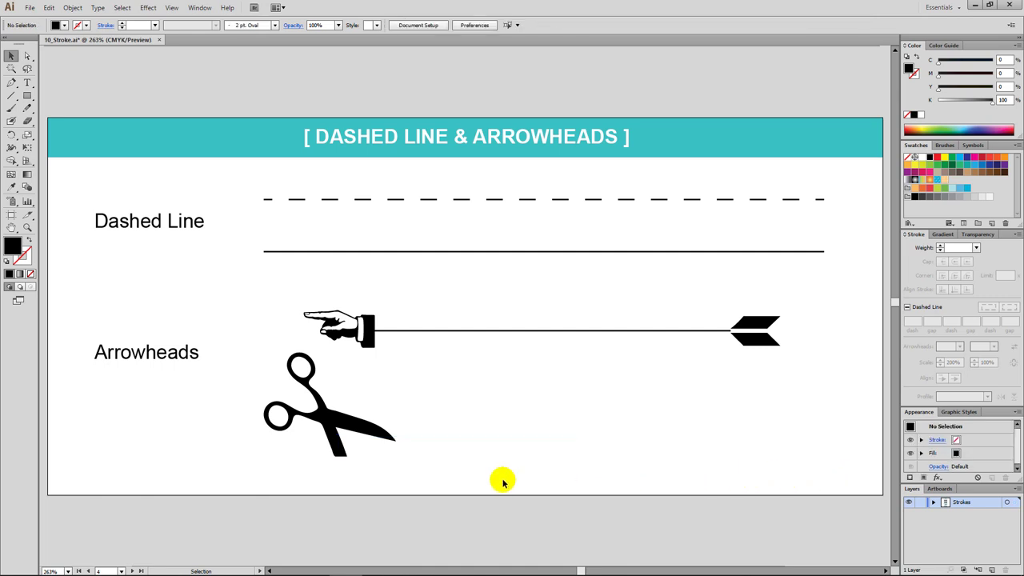
{"action": "left_click", "coordinate": [340, 421]}
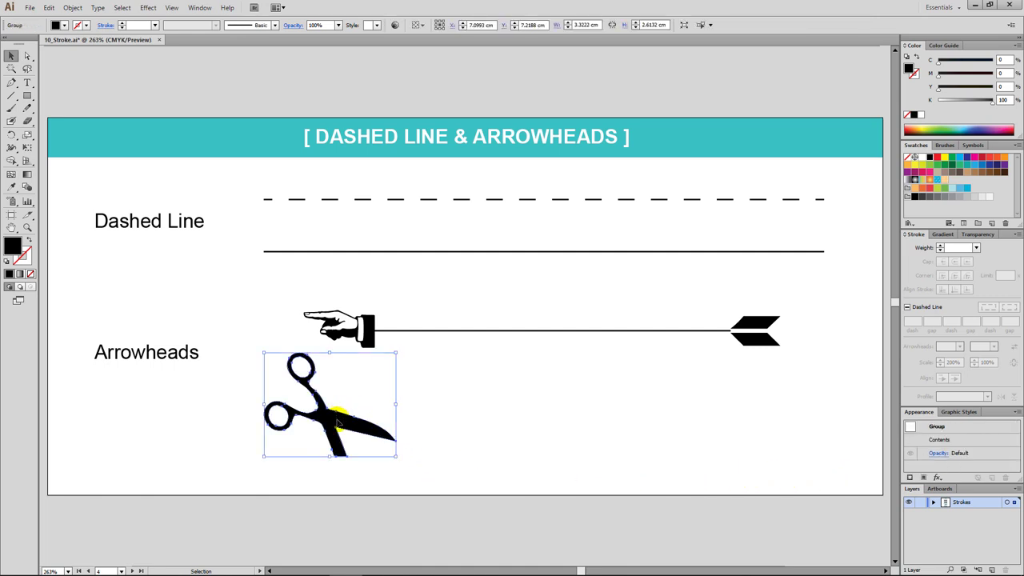
{"action": "left_click_drag", "start_coordinate": [336, 421], "coordinate": [561, 422]}
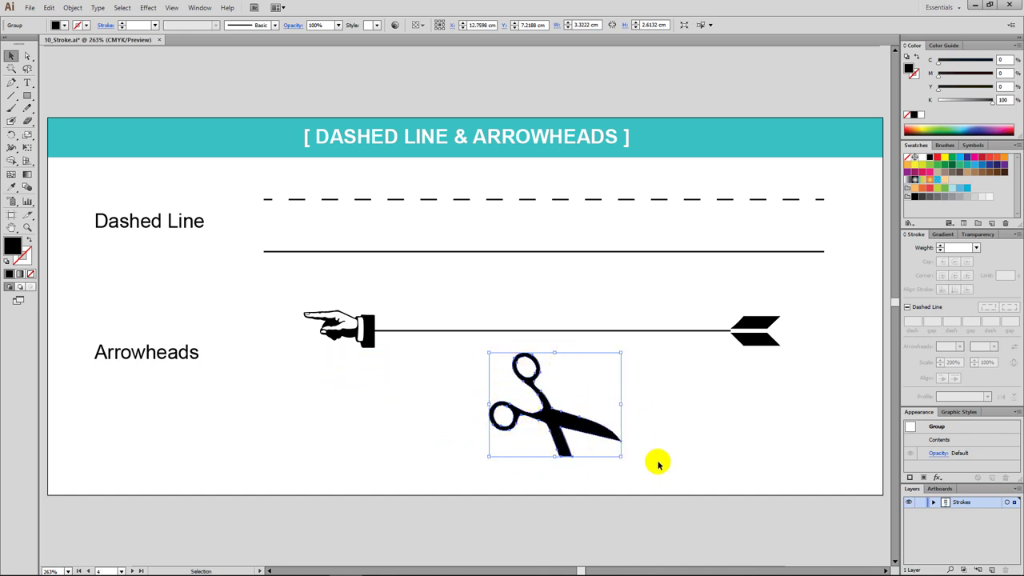
{"action": "key", "text": "ctrl+shift+a"}
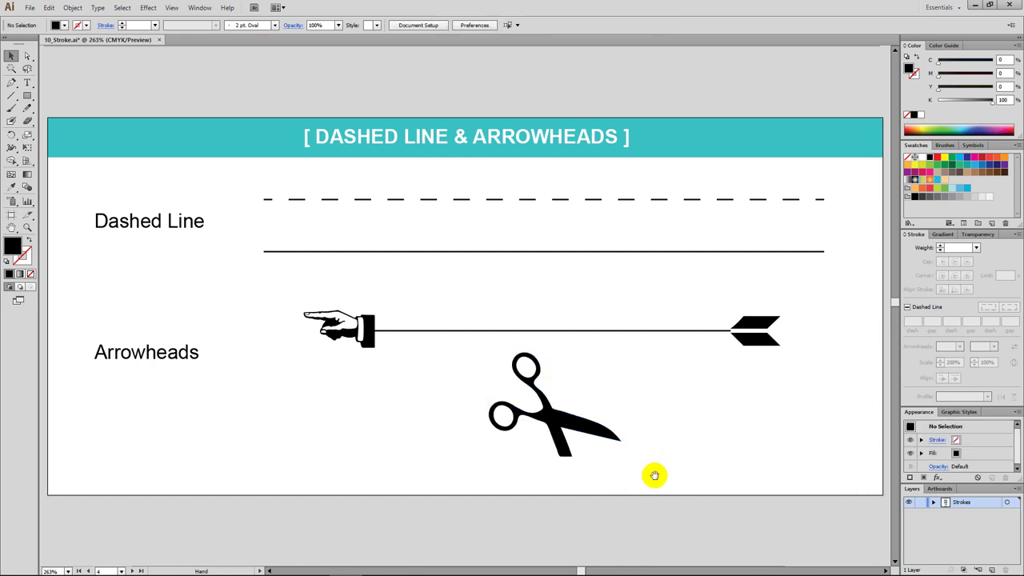
Pan down to the Dashed Line Corner Options artboard and fit it to the window.
{"action": "left_click_drag", "start_coordinate": [655, 477], "coordinate": [638, 297]}
{"action": "left_click_drag", "start_coordinate": [650, 477], "coordinate": [652, 274]}
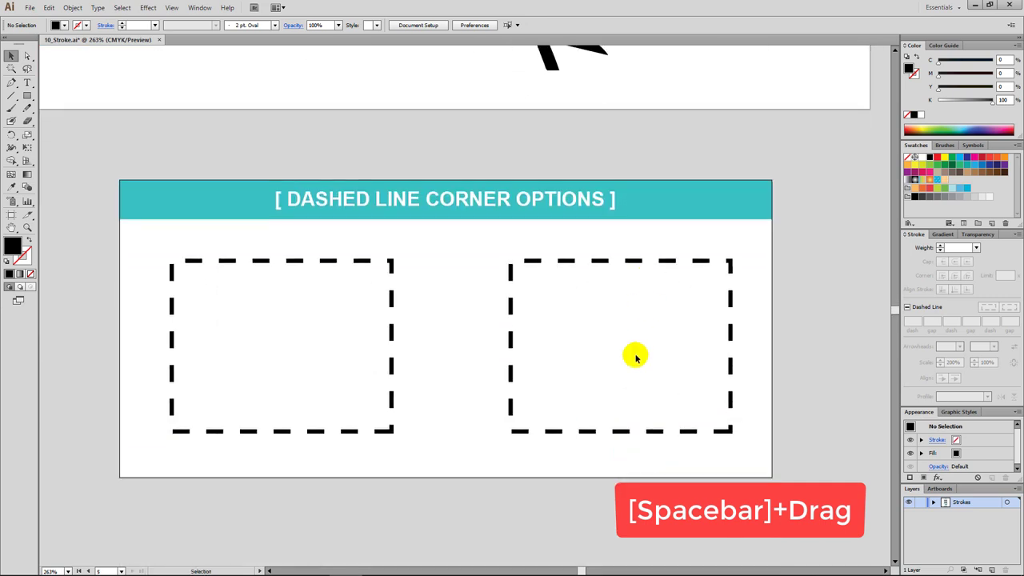
{"action": "key", "text": "ctrl+0"}
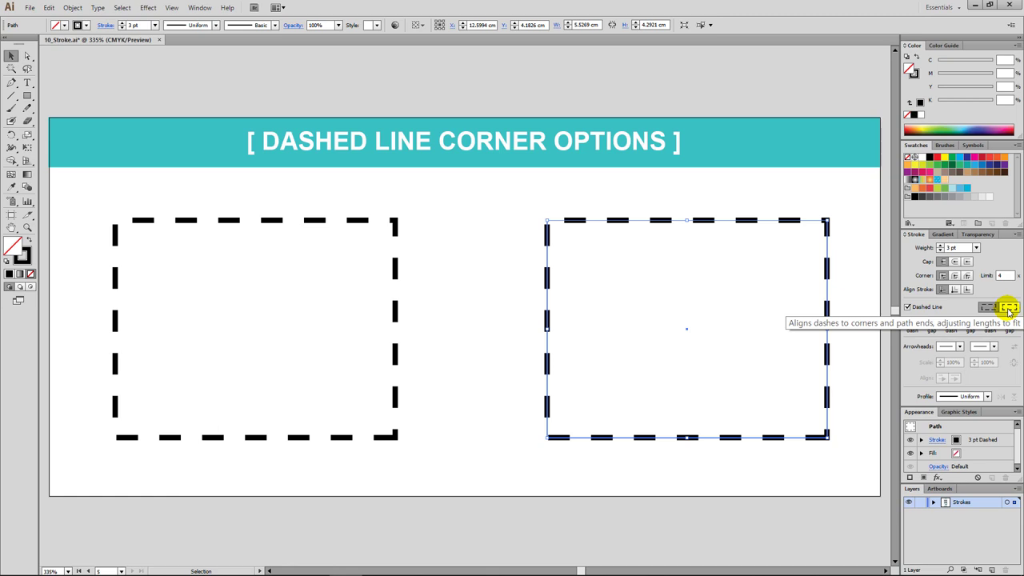
Align the right rectangle's dashes to corners and path ends, then deselect to view it.
{"action": "left_click", "coordinate": [1010, 310]}
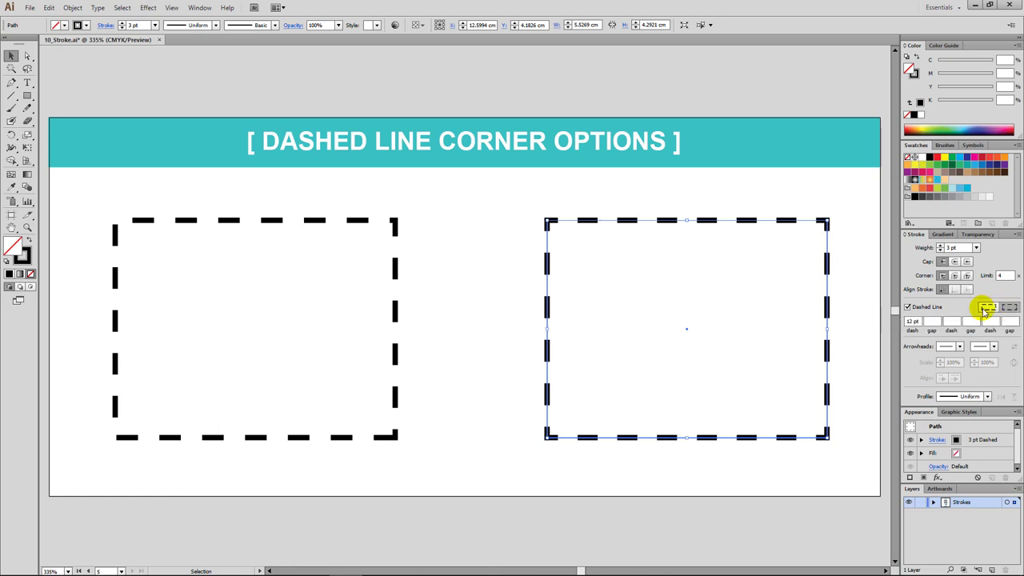
{"action": "left_click", "coordinate": [506, 257]}
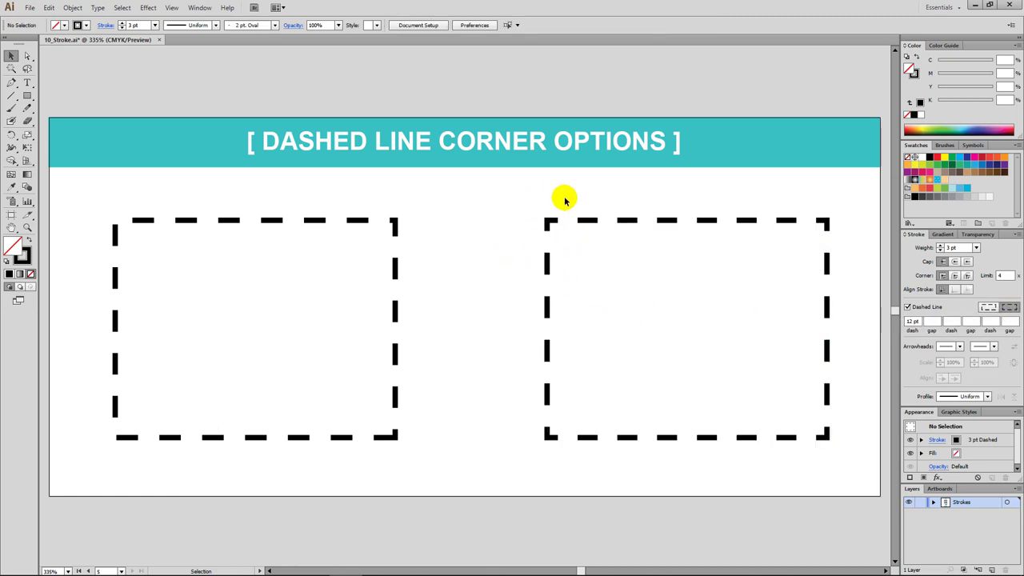